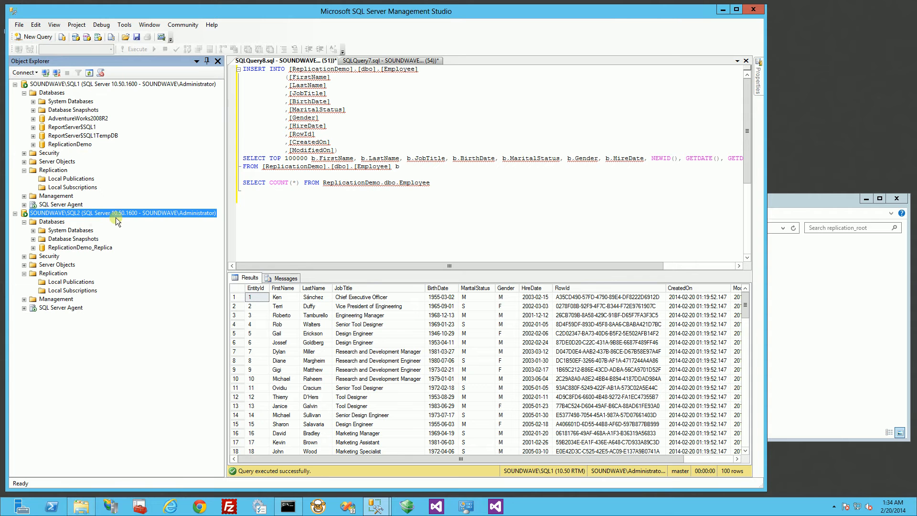
- Expand SQL1's ReplicationDemo database to show dbo.Employee, then focus the Employee query window
{"action": "left_click", "coordinate": [57, 146]}
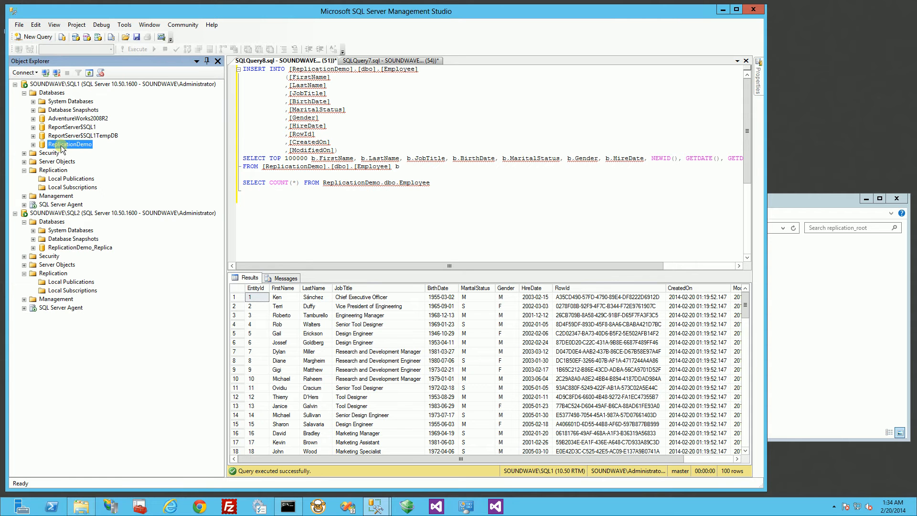
{"action": "double_click", "coordinate": [42, 148]}
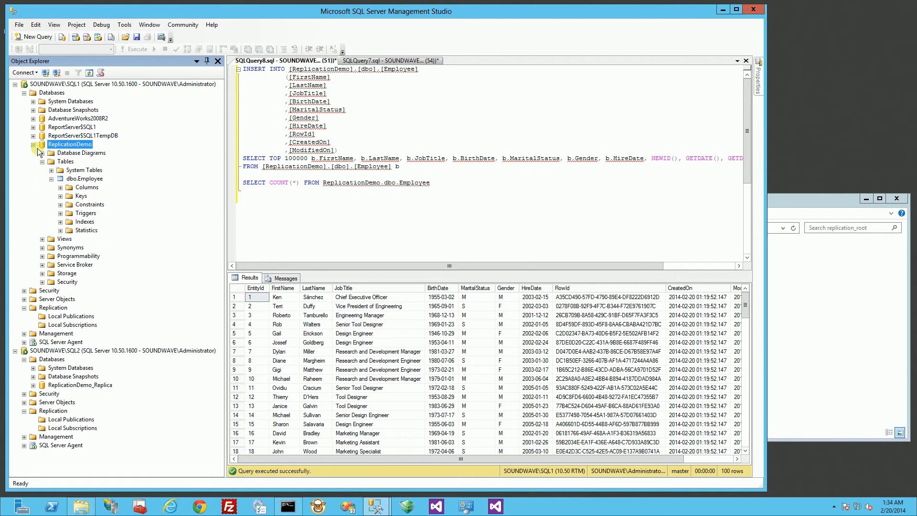
{"action": "left_click", "coordinate": [80, 180]}
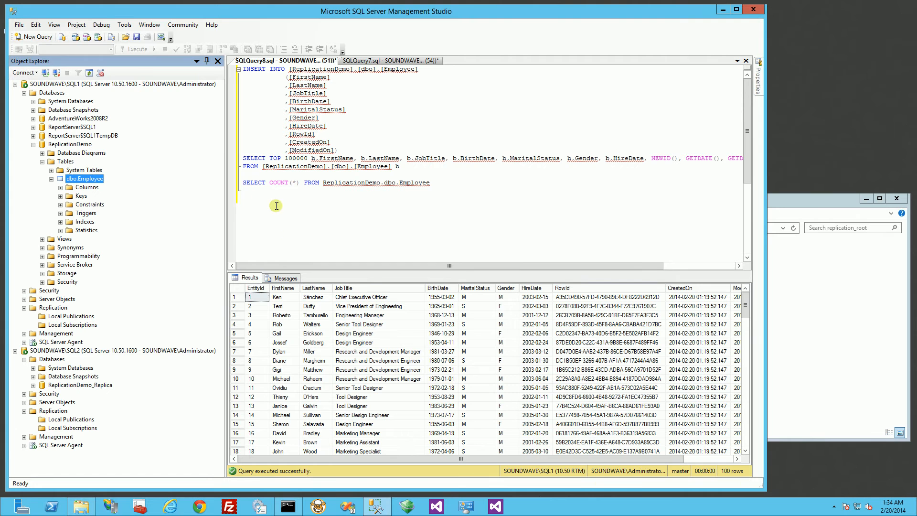
{"action": "left_click", "coordinate": [282, 333]}
{"action": "key", "text": "ctrl+a"}
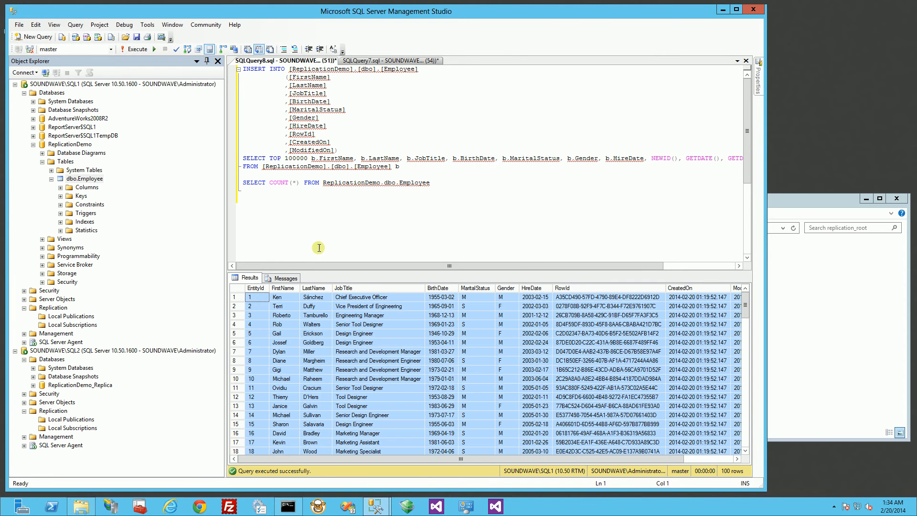
{"action": "left_click", "coordinate": [430, 196]}
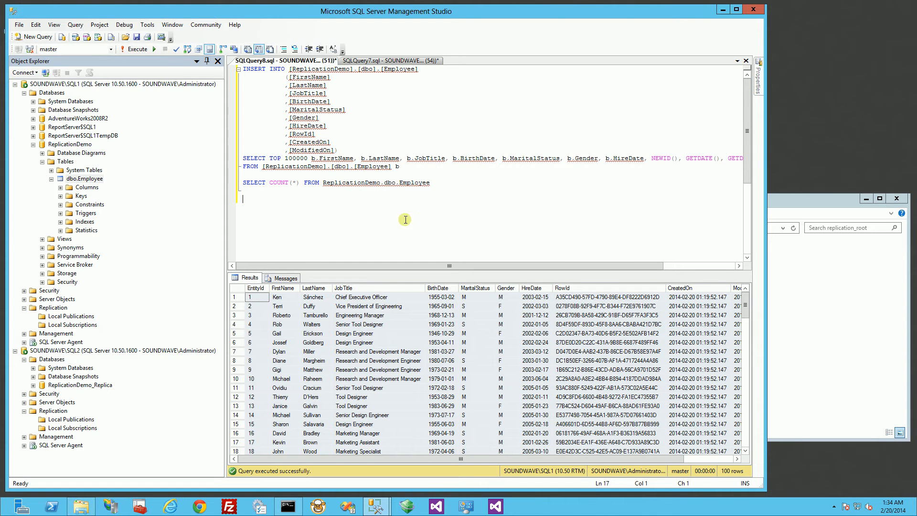
- Select Local Publications under SQL1's Replication folder
{"action": "left_click", "coordinate": [78, 316]}
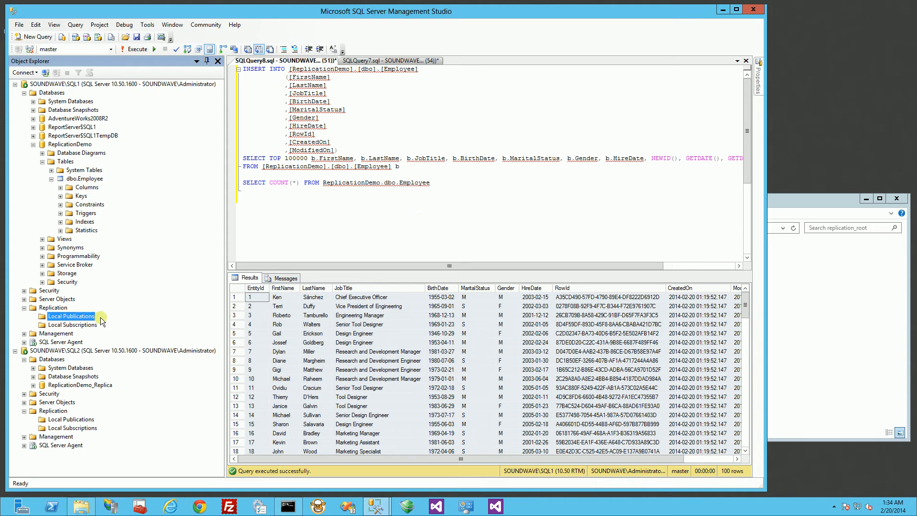
{"action": "key", "text": "Up"}
{"action": "left_click", "coordinate": [61, 318]}
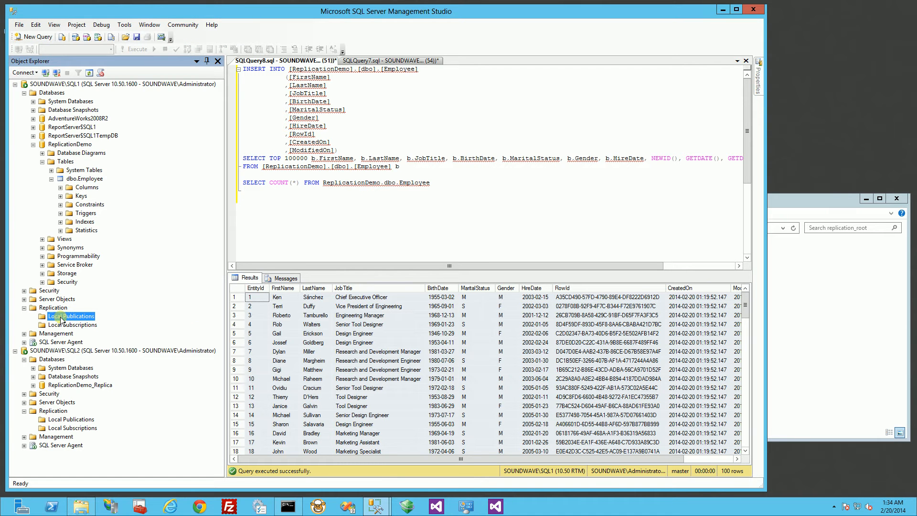
{"action": "right_click", "coordinate": [61, 318]}
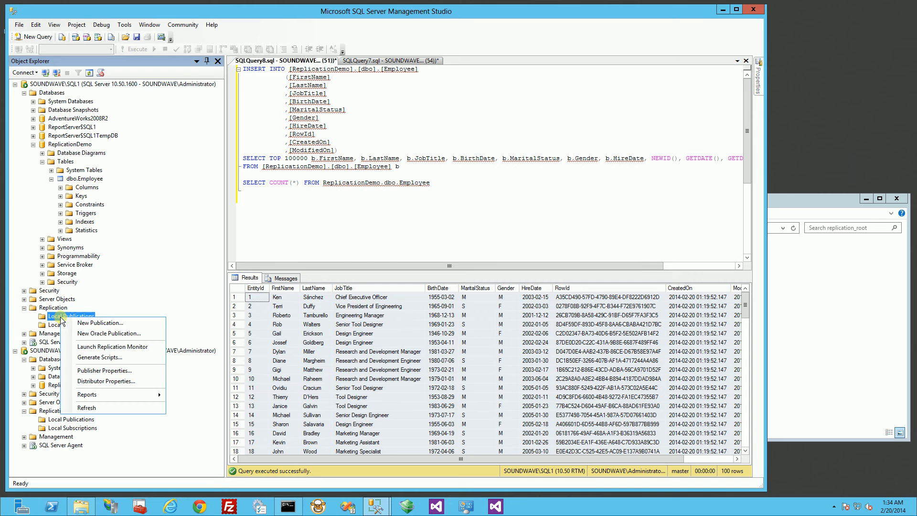
{"action": "left_click", "coordinate": [103, 321]}
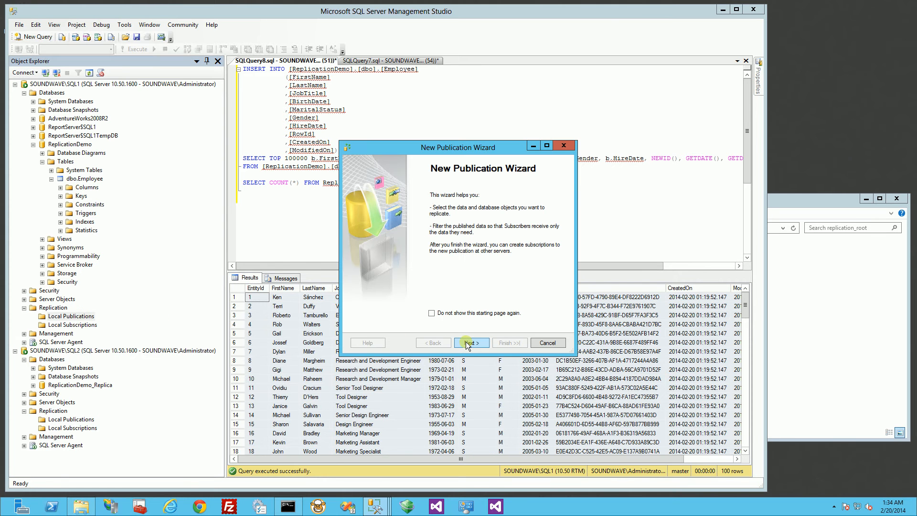
{"action": "left_click", "coordinate": [466, 343]}
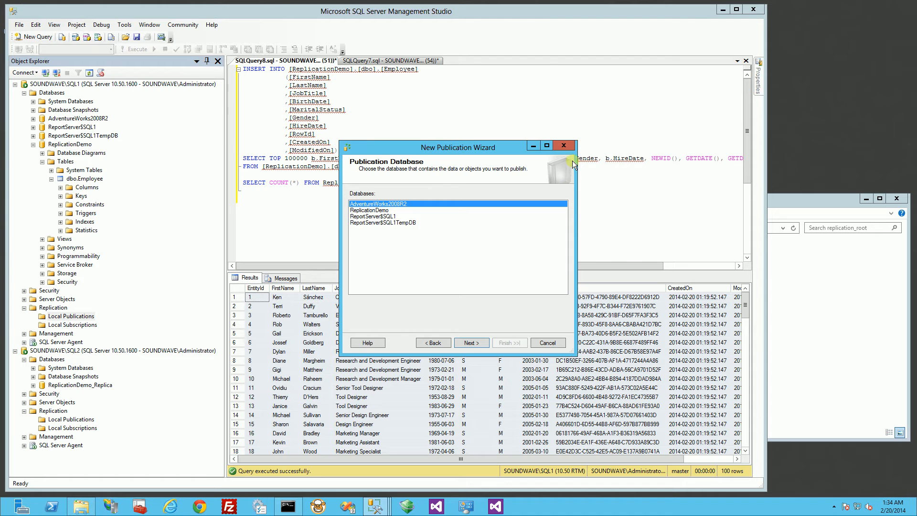
{"action": "left_click", "coordinate": [564, 145]}
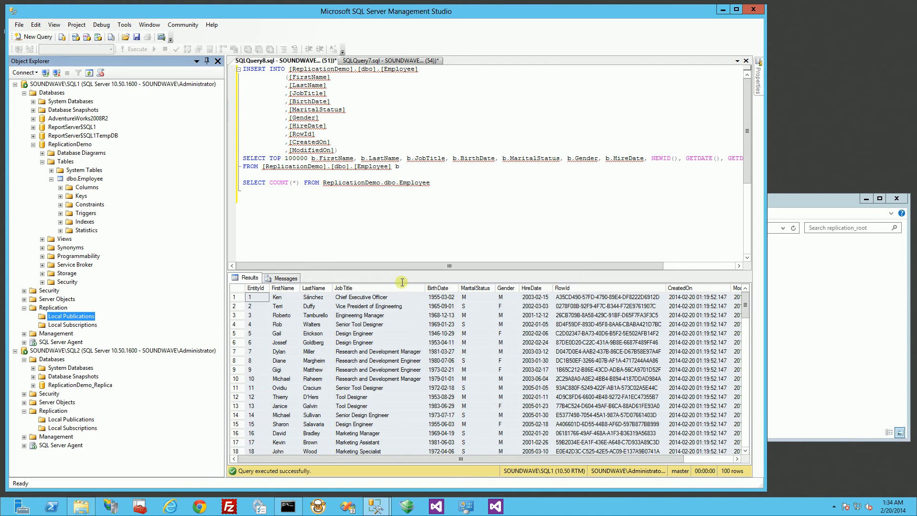
- Start a New Publication from SQL2's Local Publications
{"action": "left_click", "coordinate": [70, 368]}
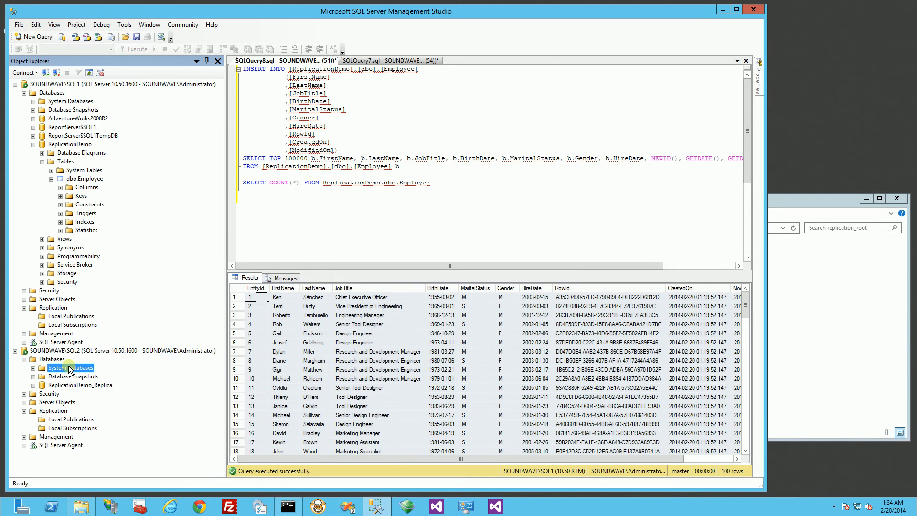
{"action": "left_click", "coordinate": [73, 419]}
{"action": "right_click", "coordinate": [72, 419]}
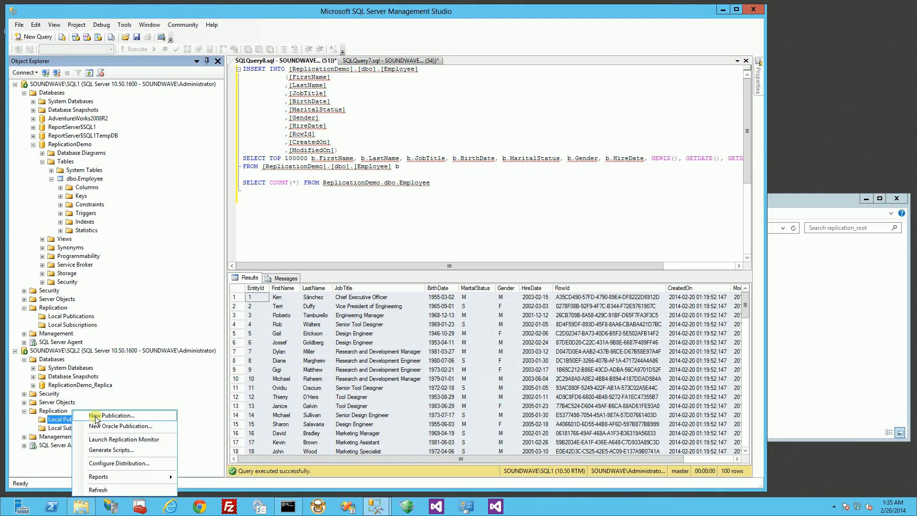
{"action": "left_click", "coordinate": [67, 420]}
{"action": "right_click", "coordinate": [67, 420]}
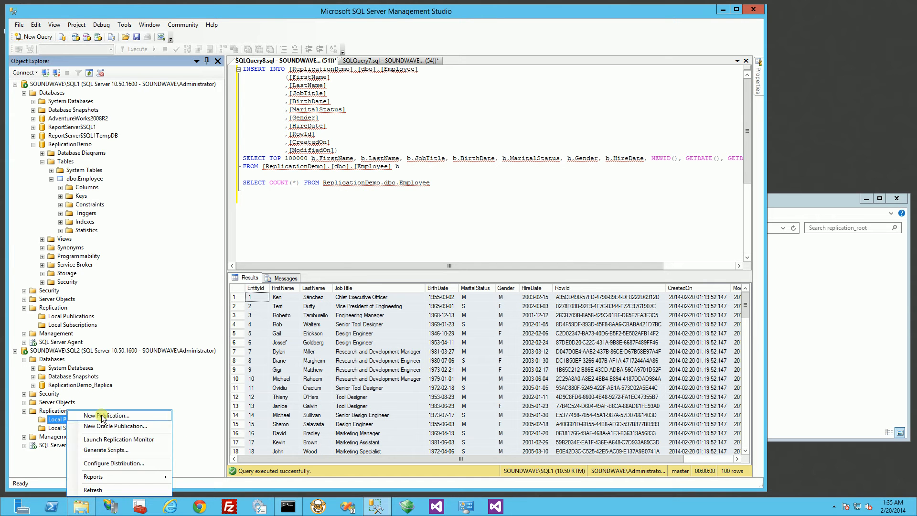
{"action": "left_click", "coordinate": [102, 414]}
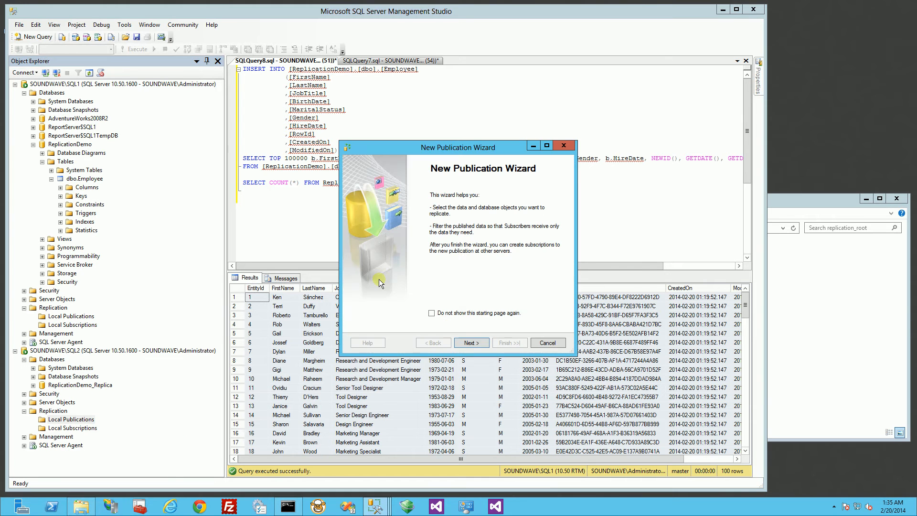
- Advance past the welcome page, keeping SQL2 as its own Distributor
{"action": "left_click", "coordinate": [483, 344]}
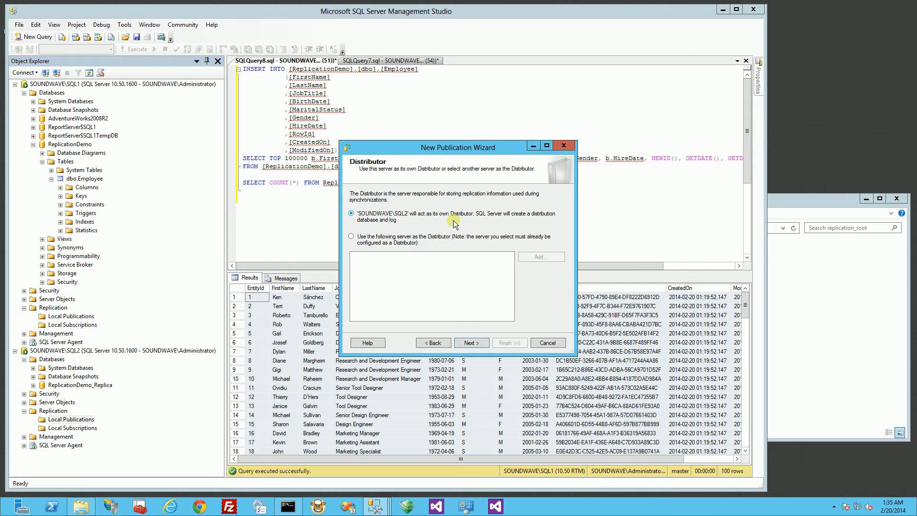
{"action": "left_click", "coordinate": [469, 343]}
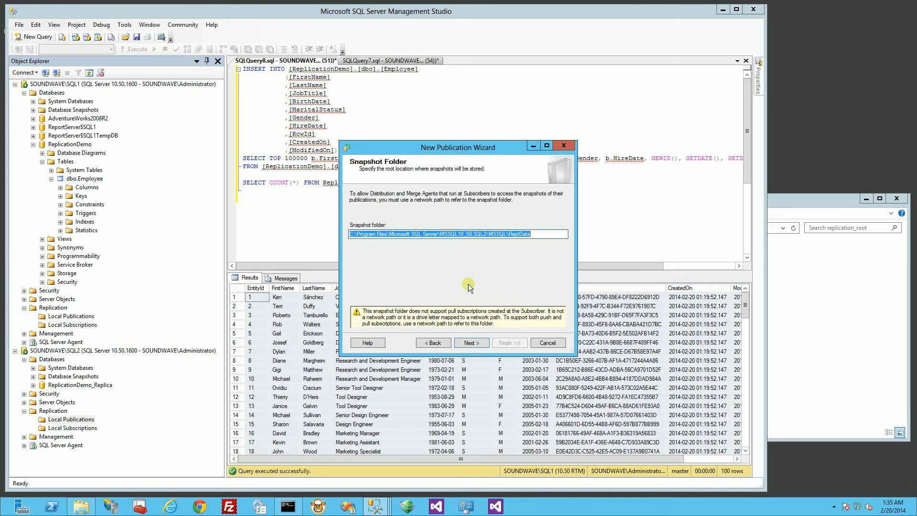
{"action": "left_click", "coordinate": [878, 338]}
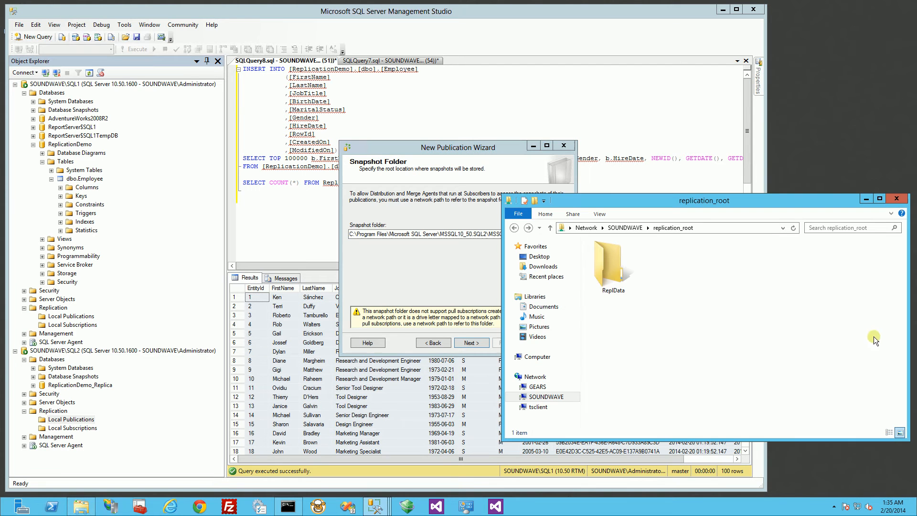
- Inspect the replication_root share, browsing into ReplData and its unc subfolder and back
{"action": "left_click", "coordinate": [721, 228]}
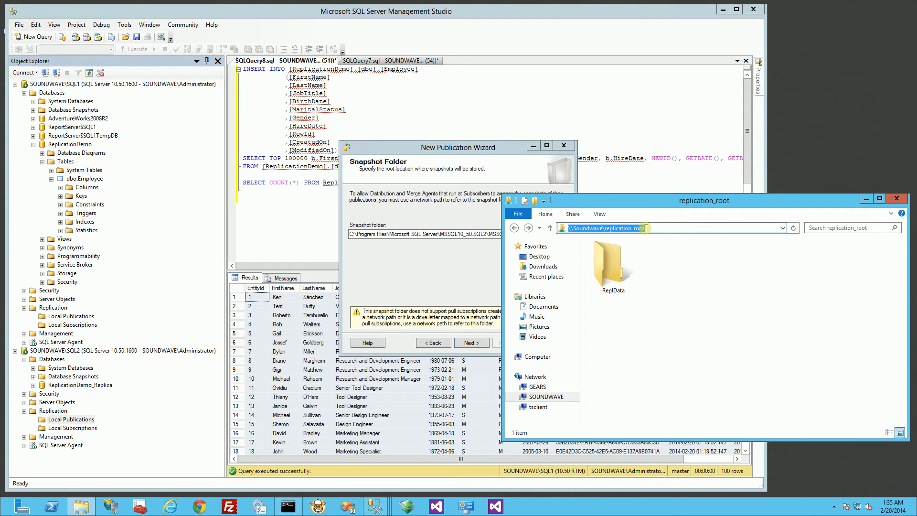
{"action": "left_click_drag", "start_coordinate": [645, 228], "coordinate": [605, 228]}
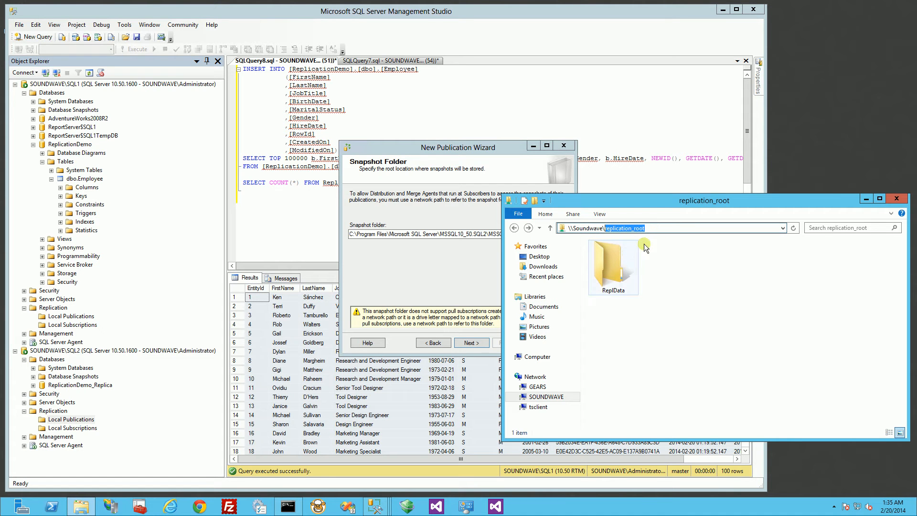
{"action": "left_click", "coordinate": [672, 283]}
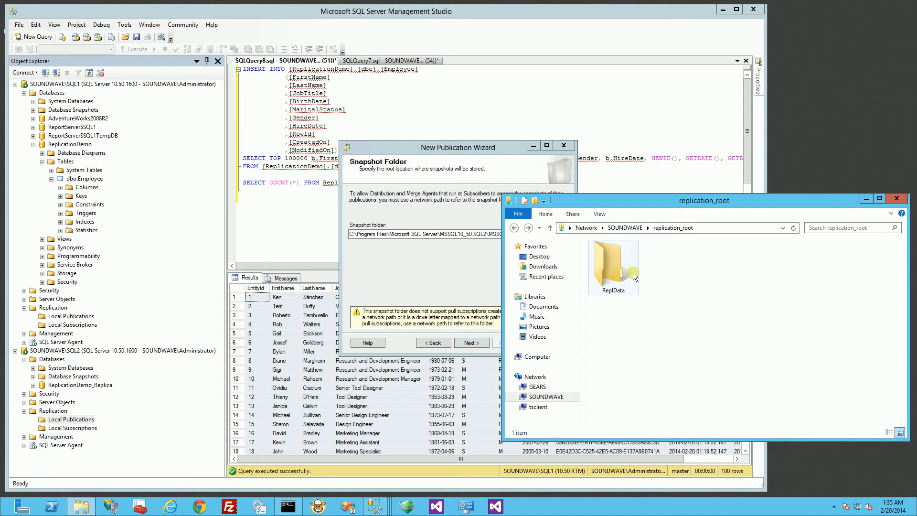
{"action": "left_click", "coordinate": [617, 280]}
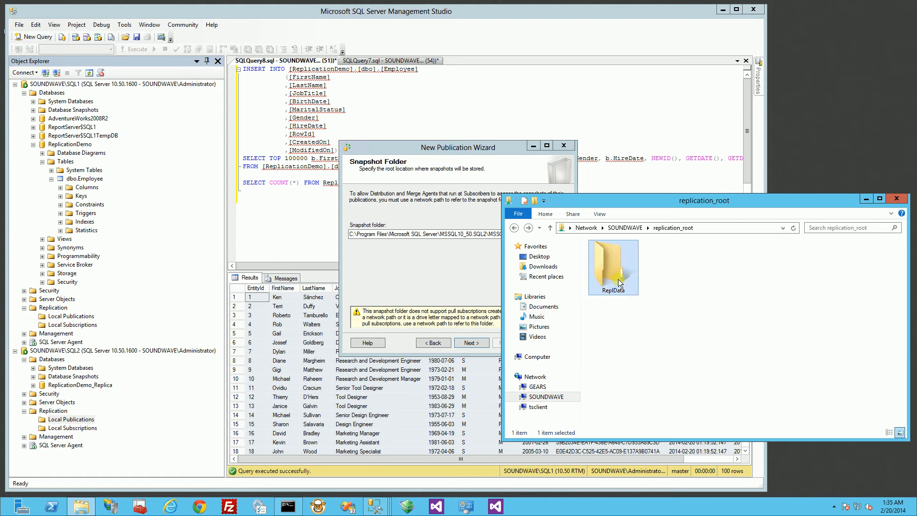
{"action": "double_click", "coordinate": [619, 283]}
{"action": "double_click", "coordinate": [609, 256]}
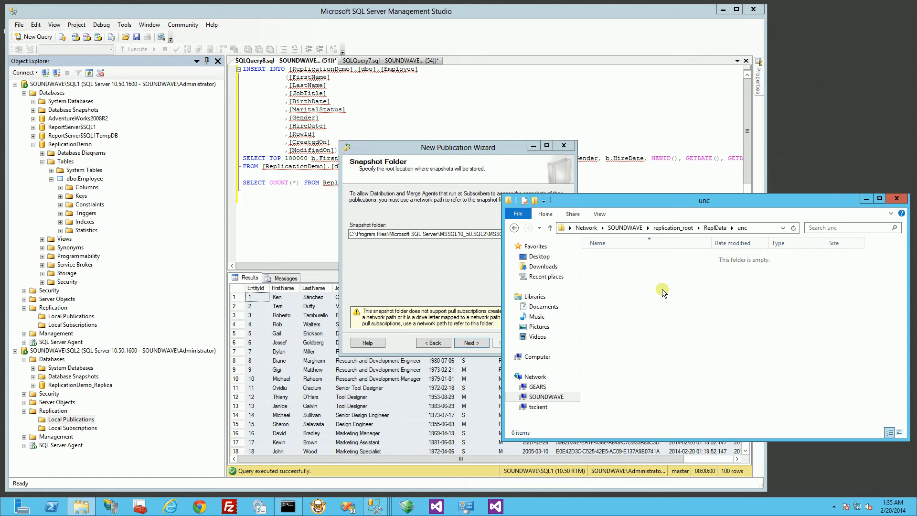
{"action": "left_click", "coordinate": [514, 228]}
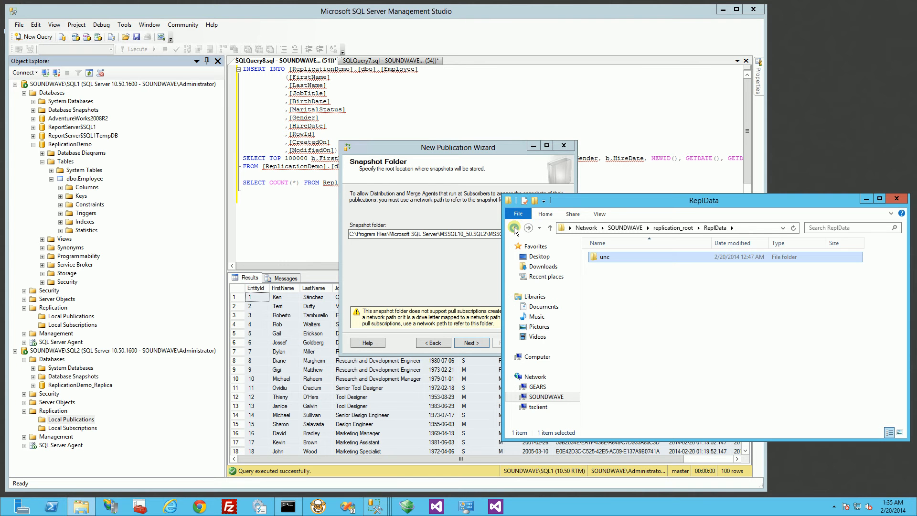
{"action": "left_click", "coordinate": [513, 228]}
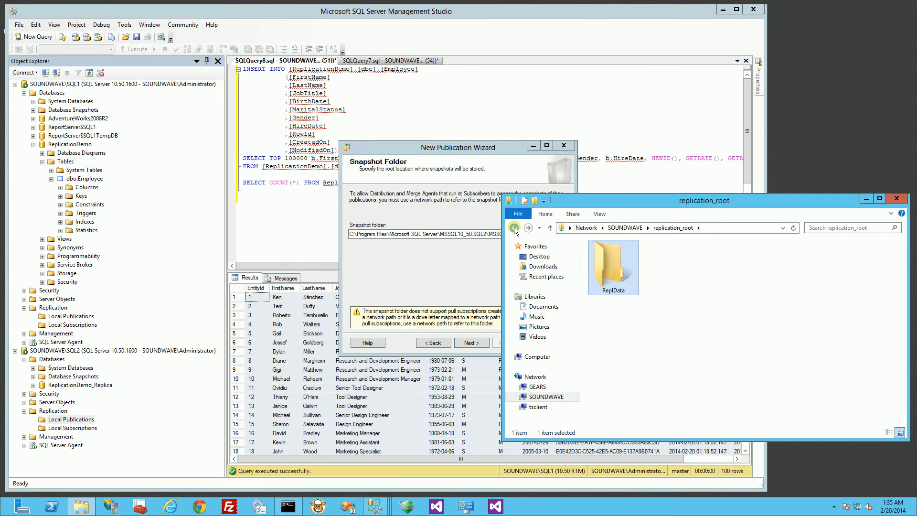
- Take the full \\Soundwave\replication_root network path from the address bar
{"action": "left_click", "coordinate": [732, 228]}
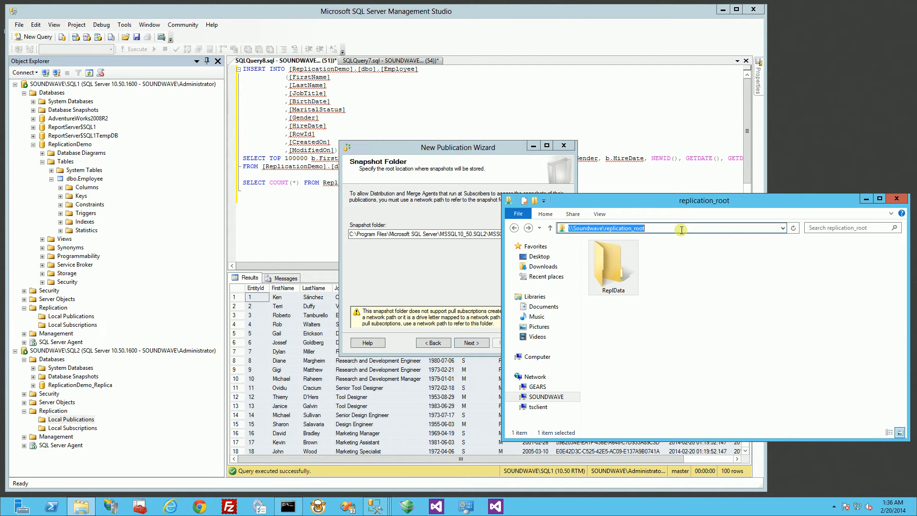
{"action": "left_click_drag", "start_coordinate": [664, 230], "coordinate": [544, 231]}
{"action": "key", "text": "ctrl+c"}
{"action": "left_click", "coordinate": [442, 233]}
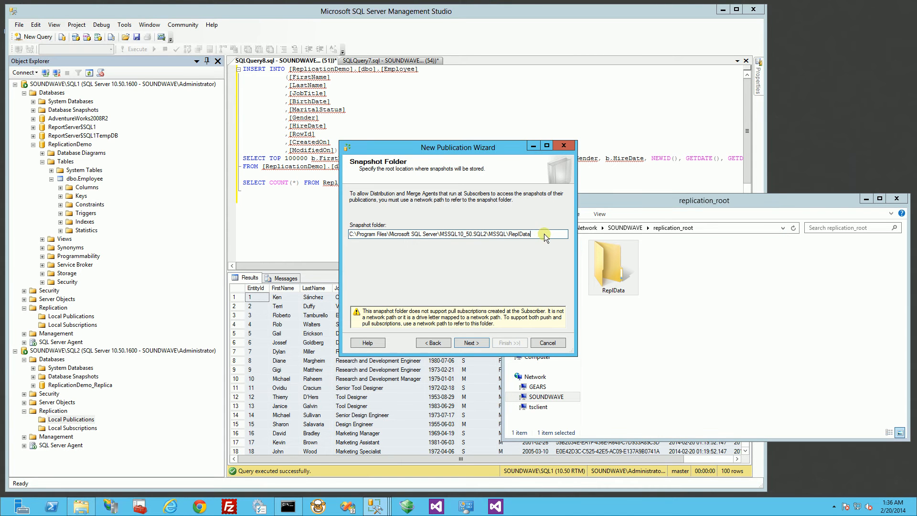
- Set the snapshot folder to \\Soundwave\replication_root, view the database page, then cancel the wizard
{"action": "left_click_drag", "start_coordinate": [538, 231], "coordinate": [320, 236]}
{"action": "key", "text": "ctrl+v"}
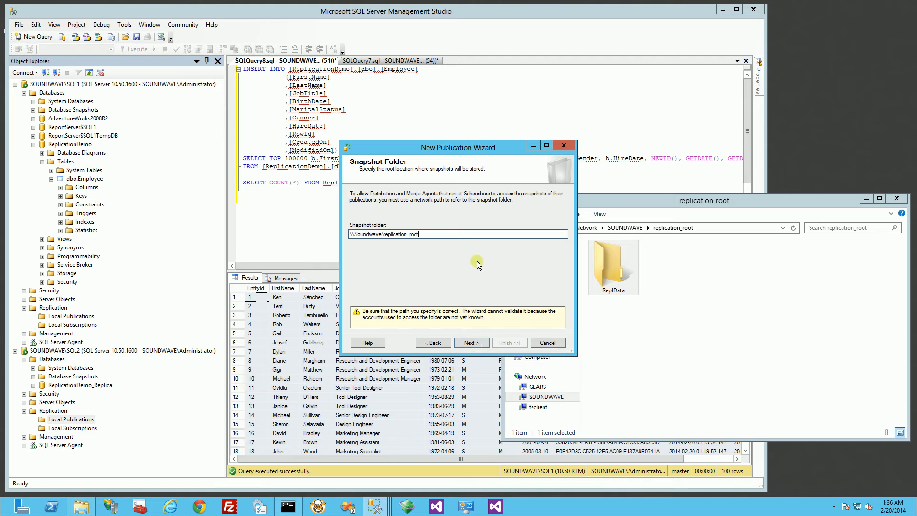
{"action": "left_click", "coordinate": [477, 342]}
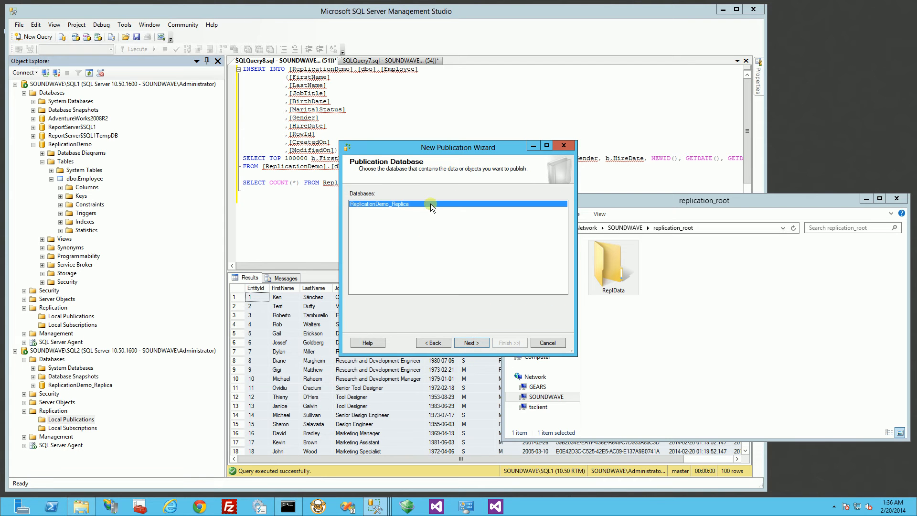
{"action": "left_click", "coordinate": [548, 342]}
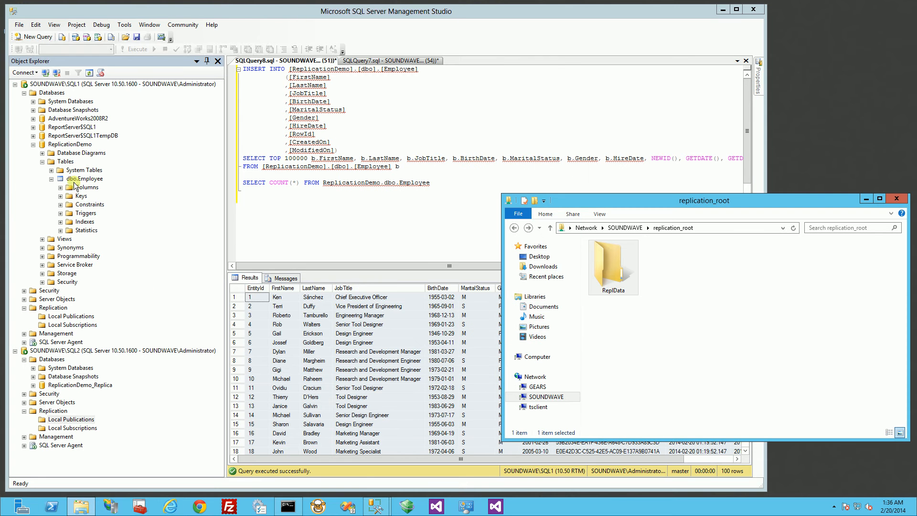
- Start a New Publication from SQL1's Local Publications
{"action": "left_click", "coordinate": [65, 238]}
{"action": "left_click", "coordinate": [53, 308]}
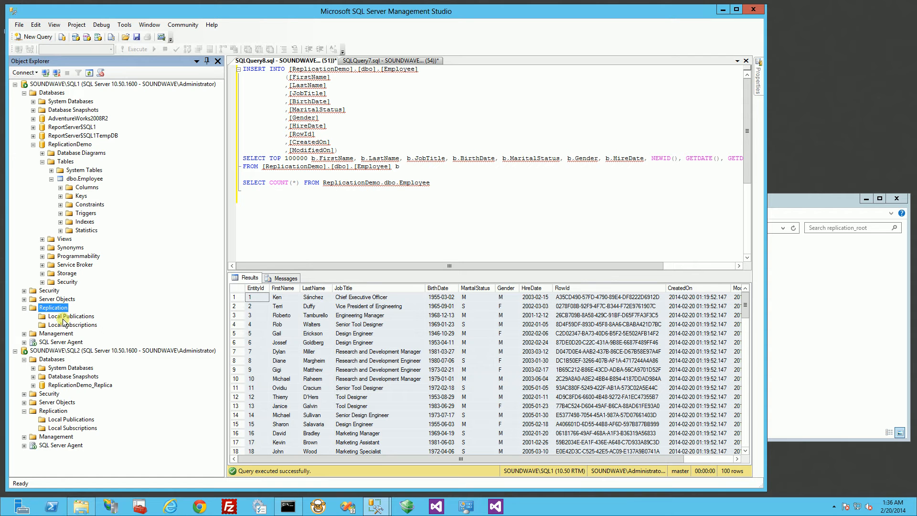
{"action": "right_click", "coordinate": [64, 316]}
{"action": "left_click", "coordinate": [45, 311]}
{"action": "right_click", "coordinate": [62, 316]}
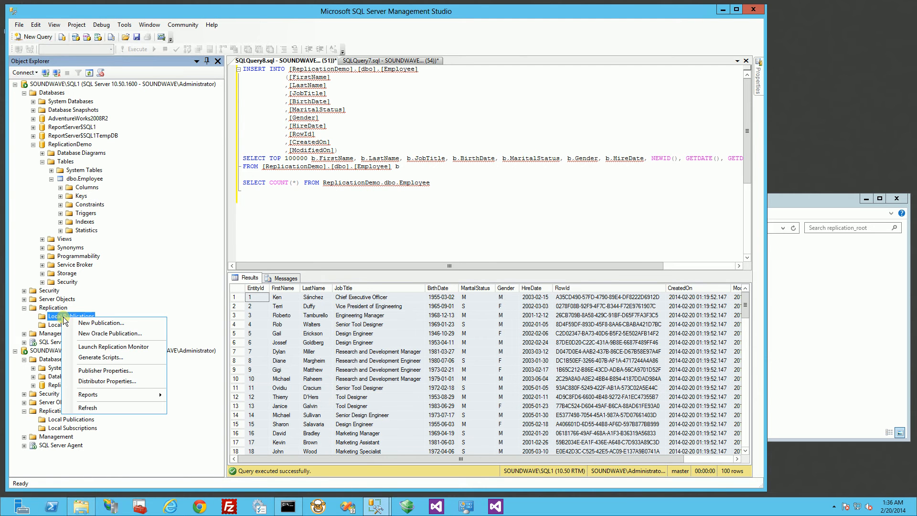
{"action": "left_click", "coordinate": [99, 323]}
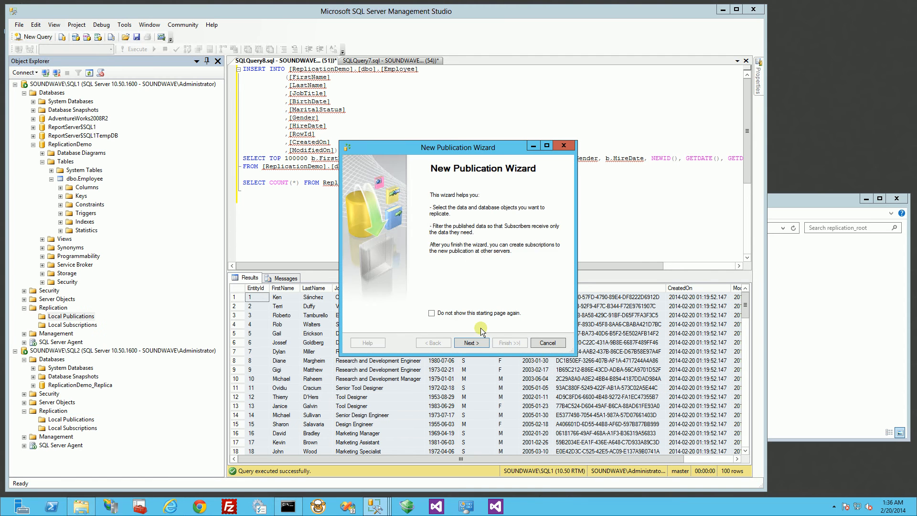
- Choose ReplicationDemo as the database to publish
{"action": "left_click", "coordinate": [471, 342]}
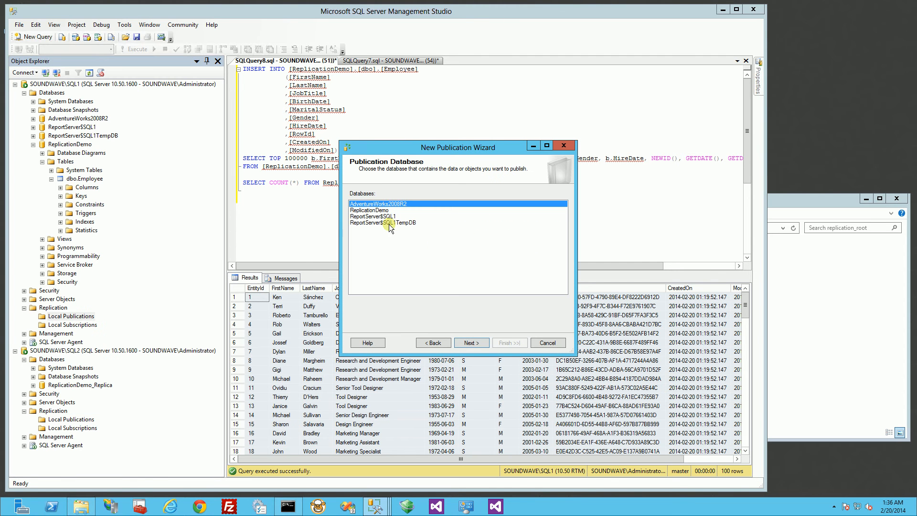
{"action": "left_click", "coordinate": [368, 210]}
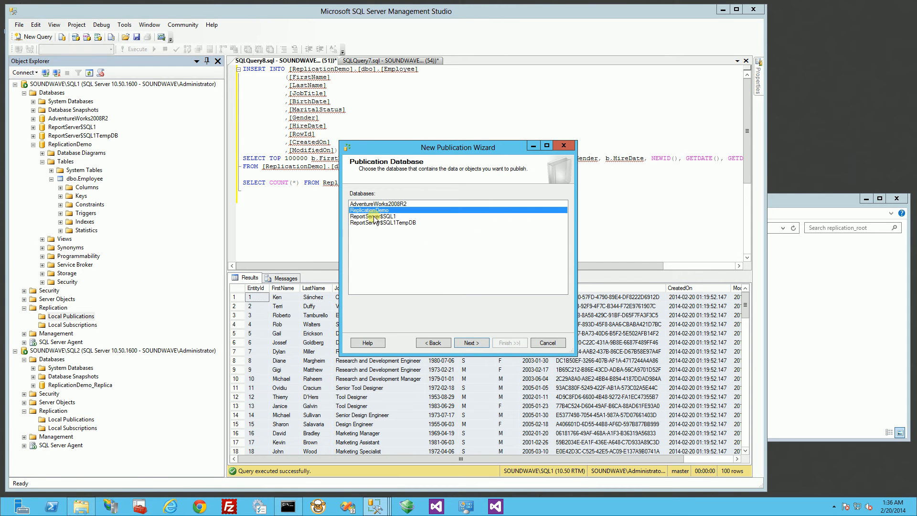
{"action": "left_click", "coordinate": [477, 342]}
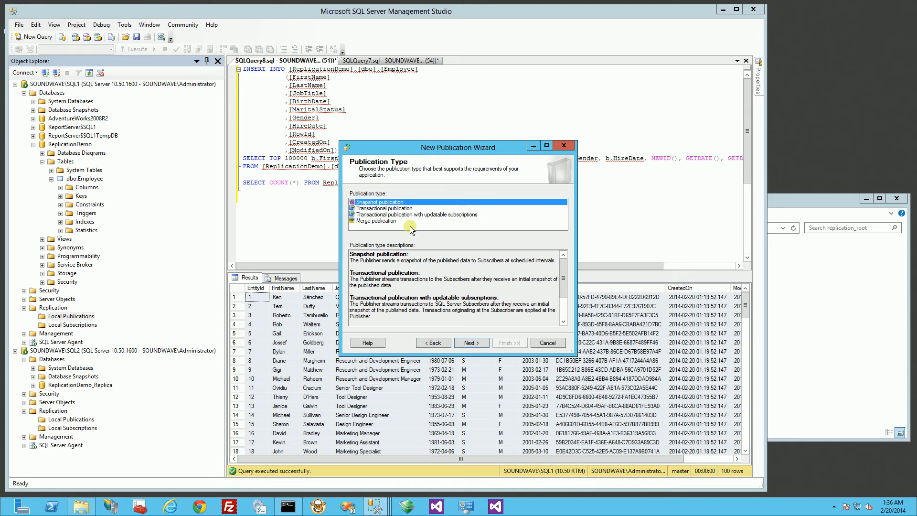
- Choose Transactional publication and check the Employee (dbo) table as the article
{"action": "left_click", "coordinate": [391, 209]}
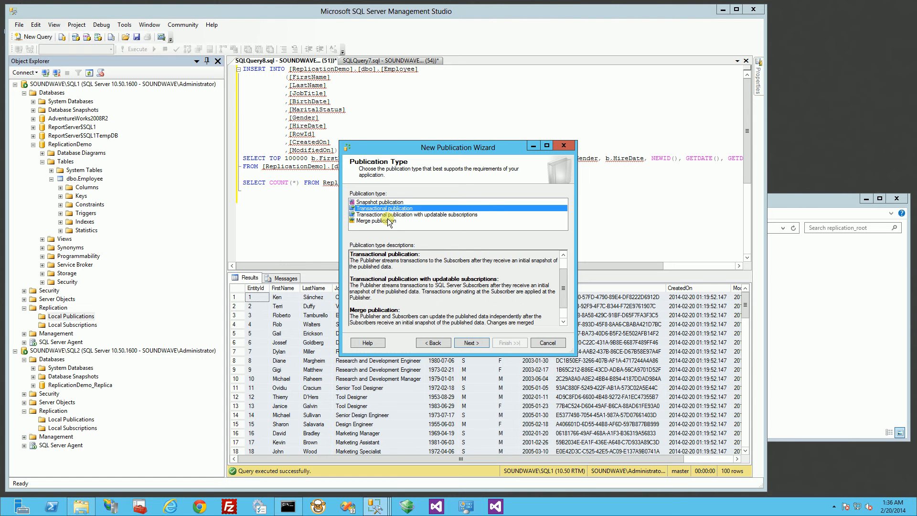
{"action": "left_click", "coordinate": [467, 343]}
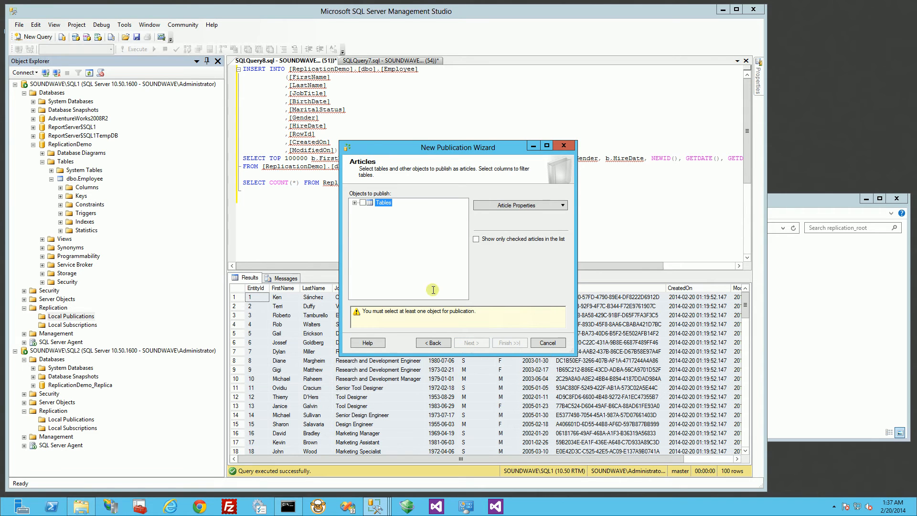
{"action": "left_click", "coordinate": [354, 203]}
{"action": "left_click", "coordinate": [364, 210]}
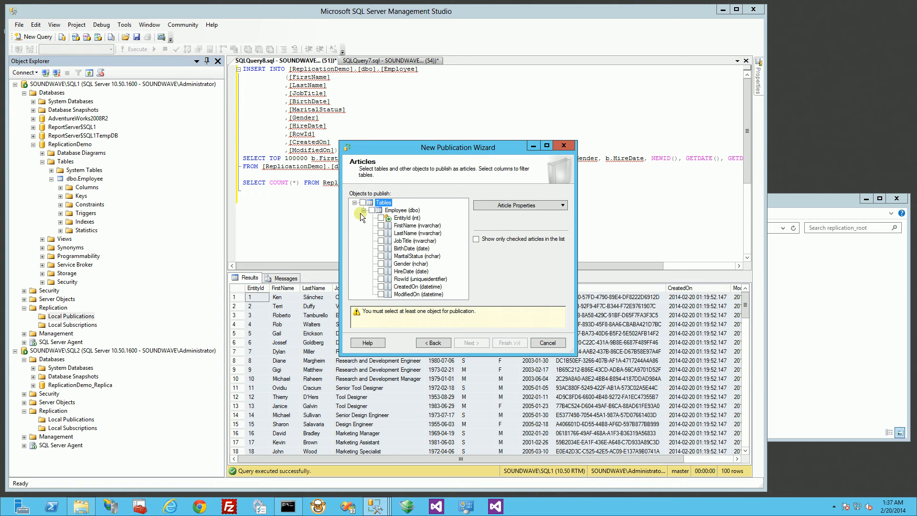
{"action": "left_click", "coordinate": [364, 210]}
{"action": "left_click", "coordinate": [355, 202]}
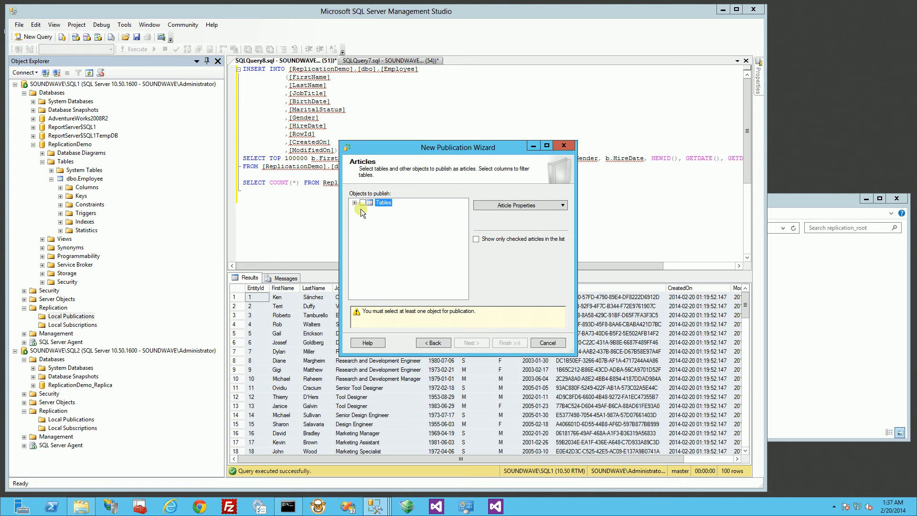
{"action": "left_click", "coordinate": [355, 203]}
{"action": "left_click", "coordinate": [370, 210]}
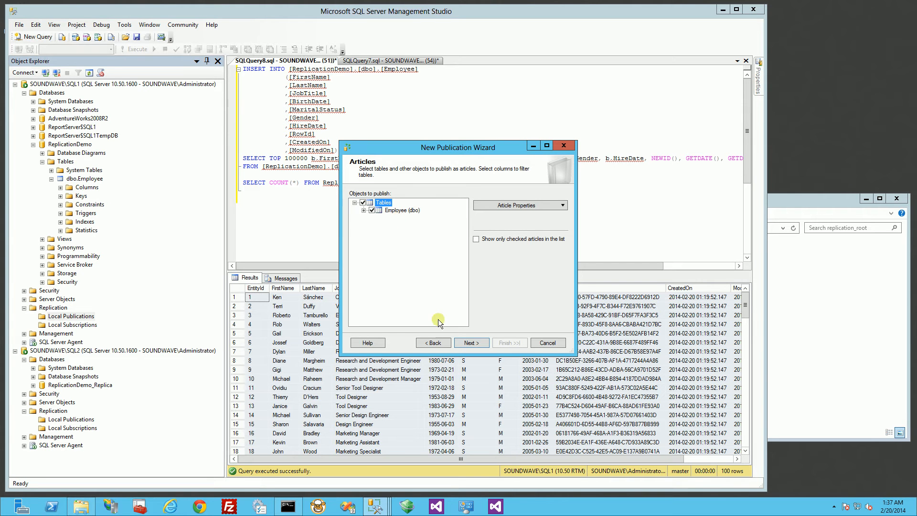
{"action": "left_click", "coordinate": [471, 342]}
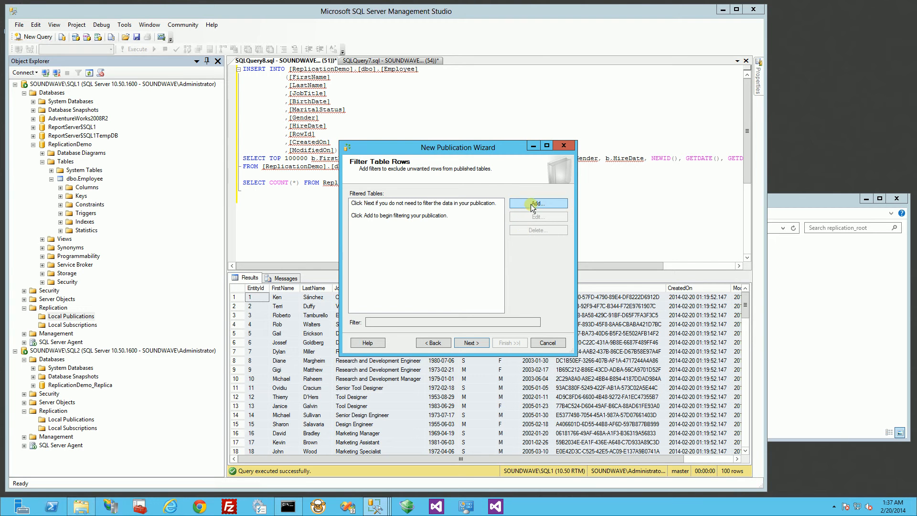
- Skip row filtering and create a snapshot immediately, keeping it available
{"action": "left_click", "coordinate": [471, 344]}
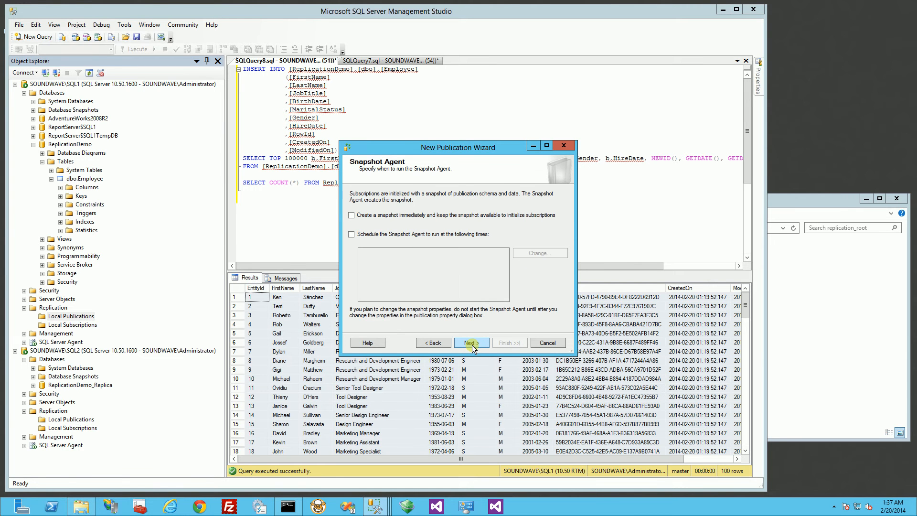
{"action": "left_click", "coordinate": [352, 215]}
- Run the Snapshot Agent under the SOUNDWAVE\SQLService account, entering and confirming its password
{"action": "left_click", "coordinate": [469, 342]}
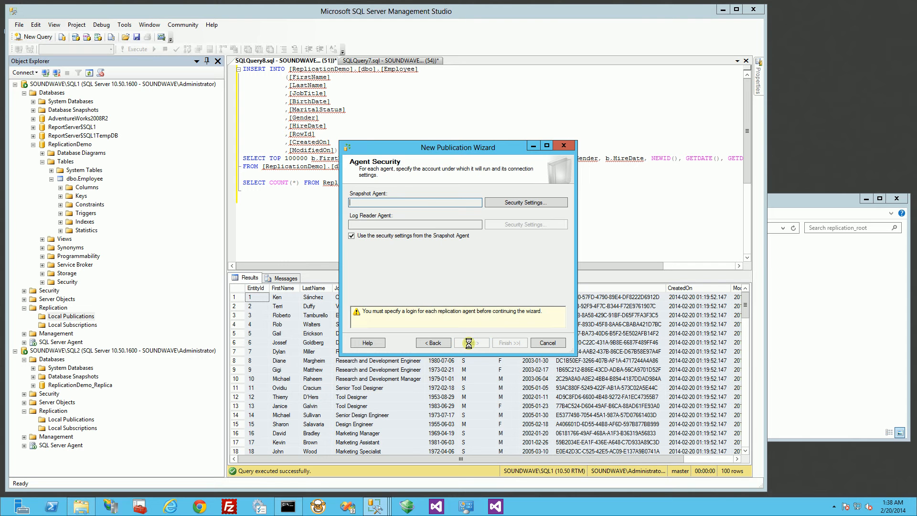
{"action": "left_click", "coordinate": [511, 205]}
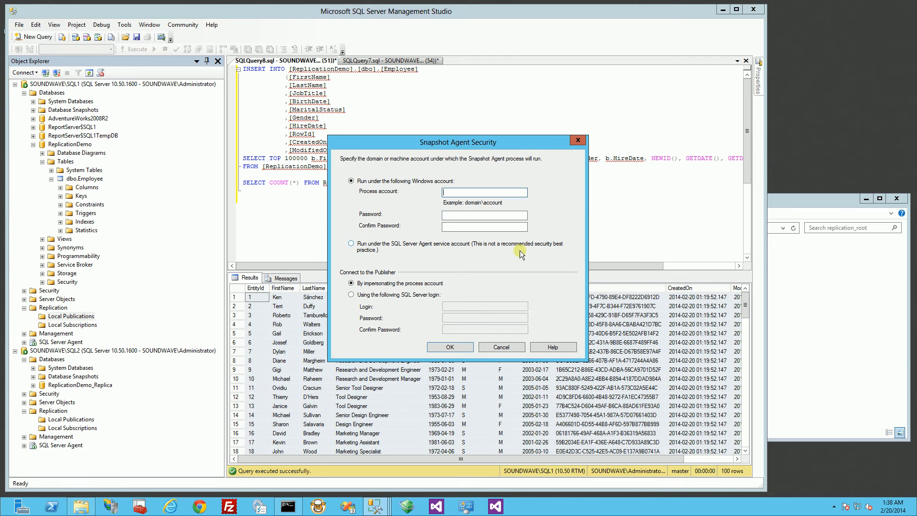
{"action": "type", "text": "SOUNDWAVE\\SQLService"}
{"action": "key", "text": "Tab"}
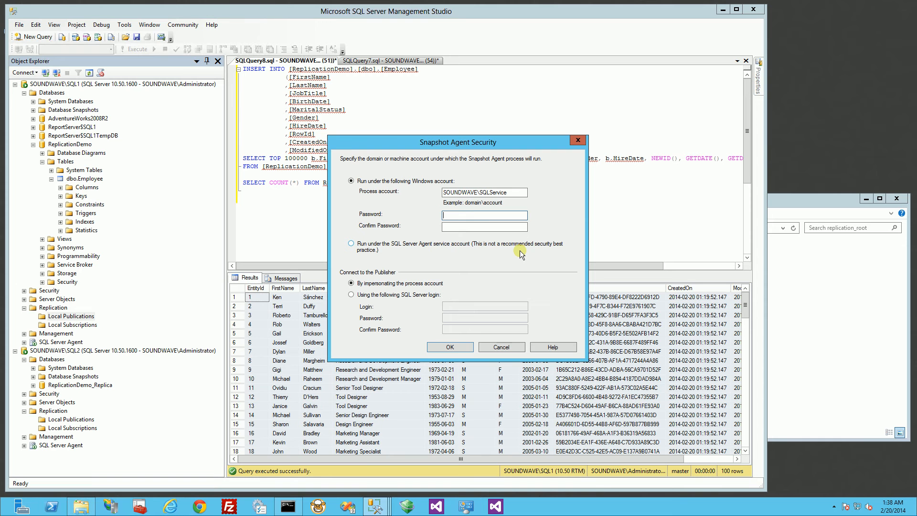
{"action": "type", "text": "*********"}
{"action": "key", "text": "Tab"}
{"action": "type", "text": "************"}
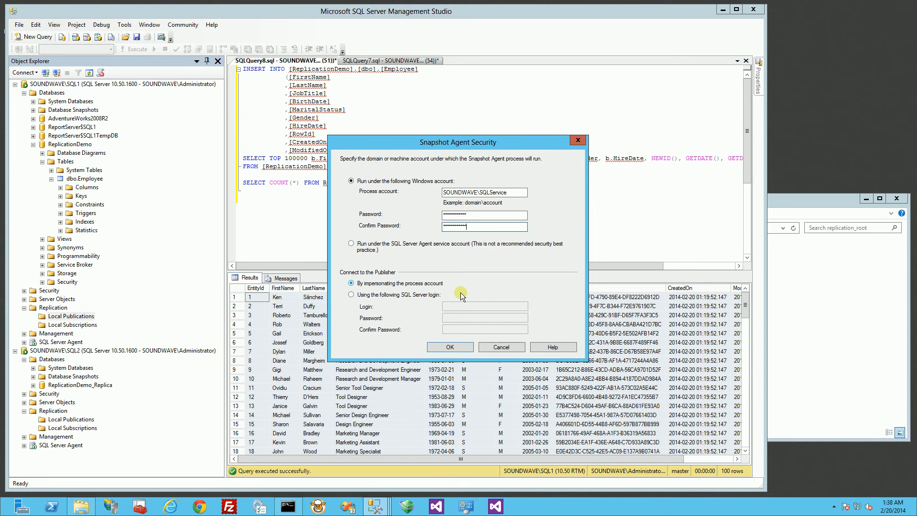
{"action": "left_click", "coordinate": [450, 348]}
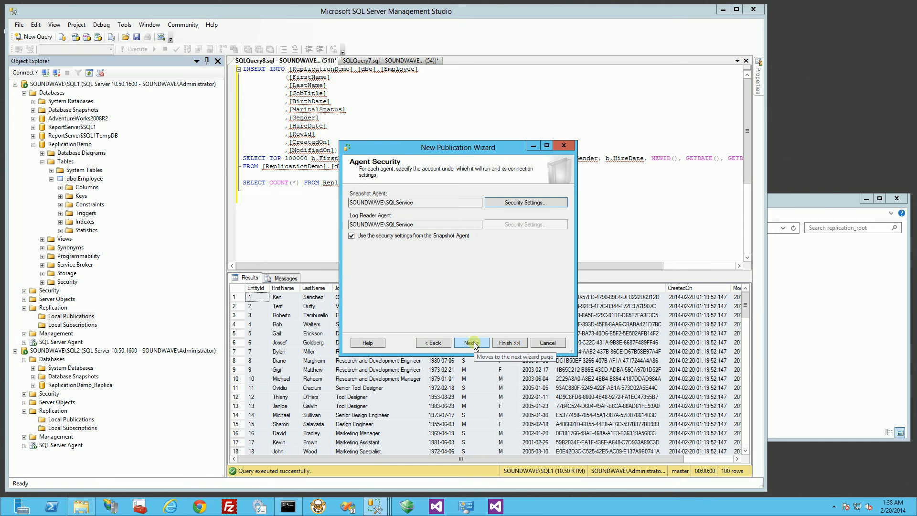
- Name the publication ReplicationDemo_Publication, create it, and close the wizard
{"action": "left_click", "coordinate": [470, 342]}
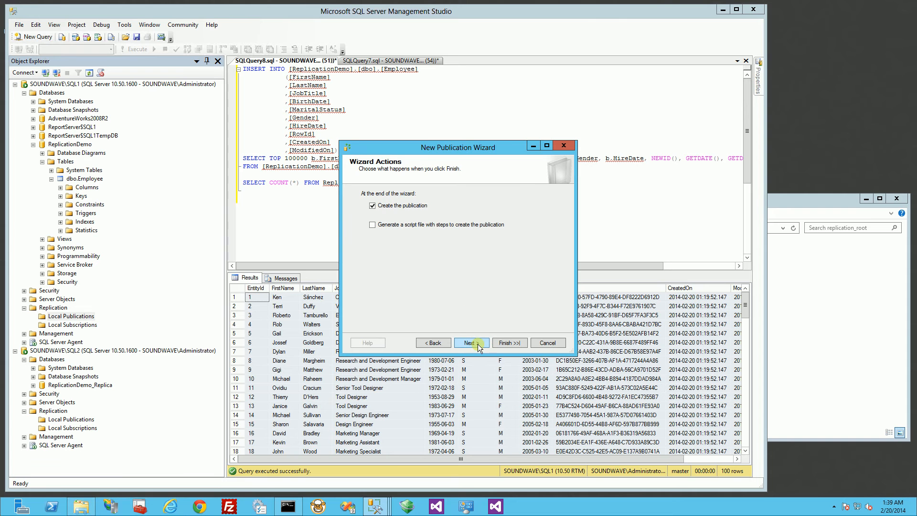
{"action": "left_click", "coordinate": [477, 344]}
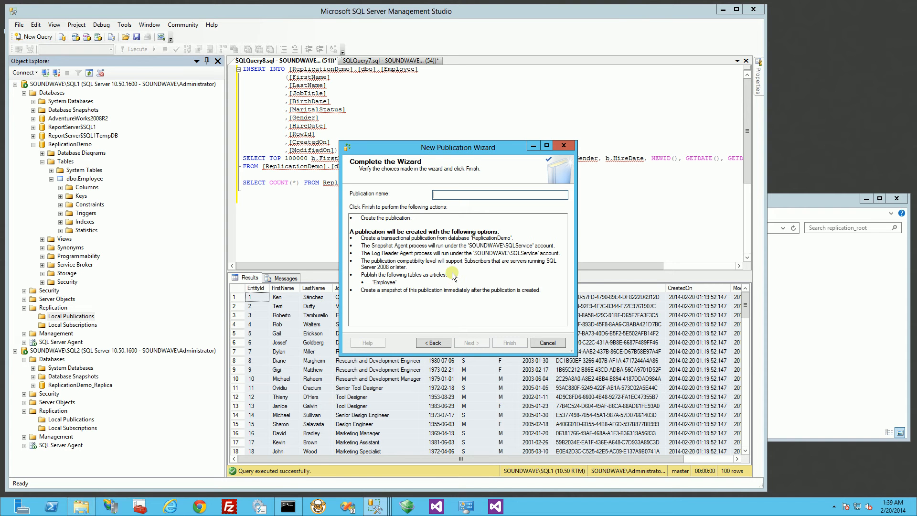
{"action": "type", "text": "ReplicatDem"}
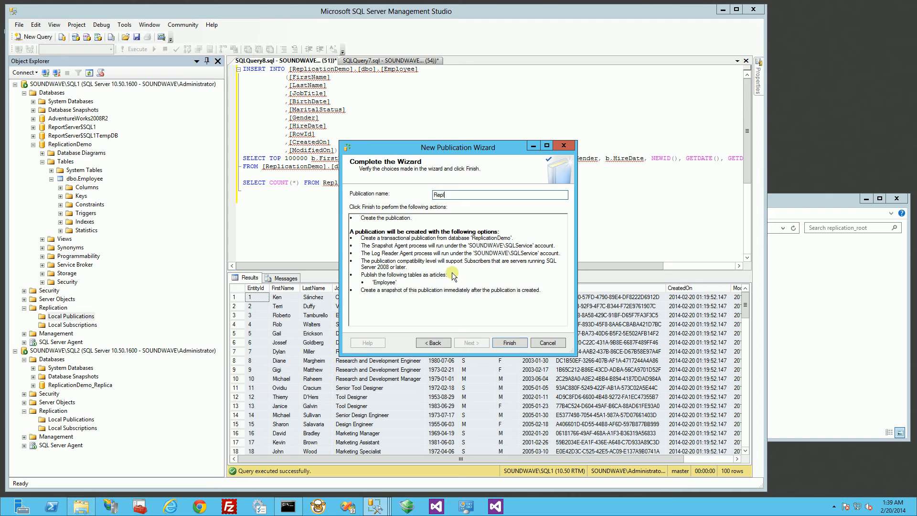
{"action": "key", "text": "BackSpace"}
{"action": "key", "text": "BackSpace"}
{"action": "key", "text": "BackSpace"}
{"action": "type", "text": "ionDemo_Publication"}
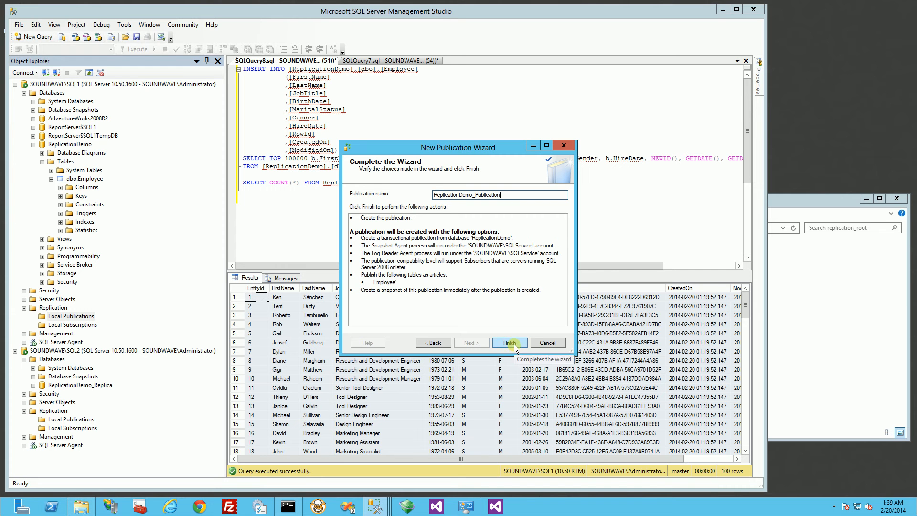
{"action": "left_click", "coordinate": [509, 343]}
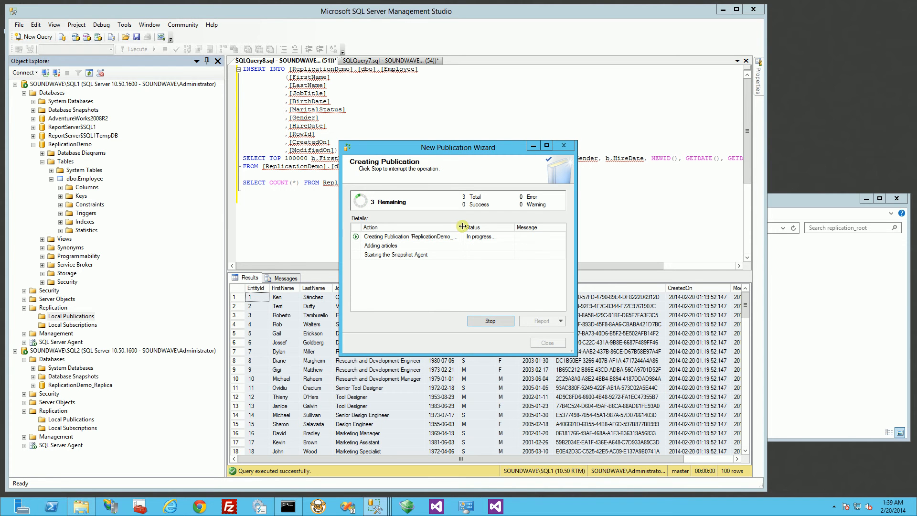
{"action": "left_click_drag", "start_coordinate": [477, 227], "coordinate": [500, 227]}
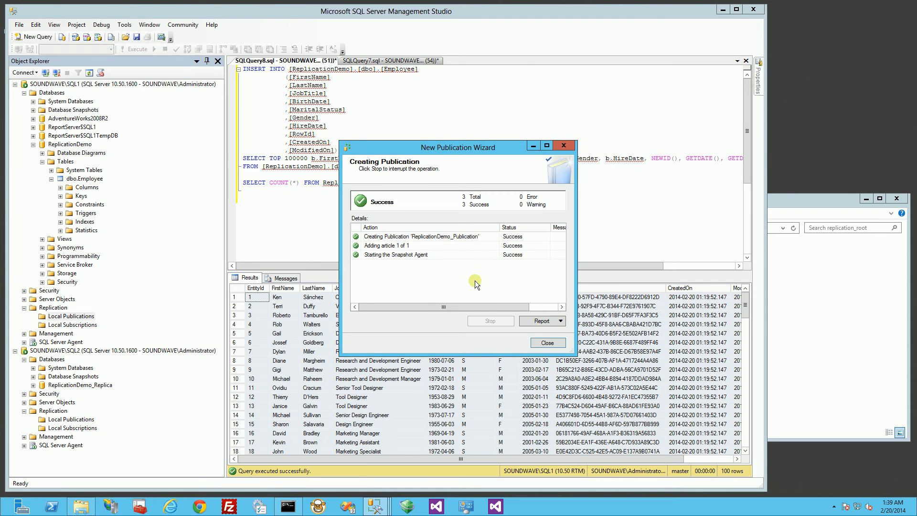
{"action": "left_click", "coordinate": [547, 342]}
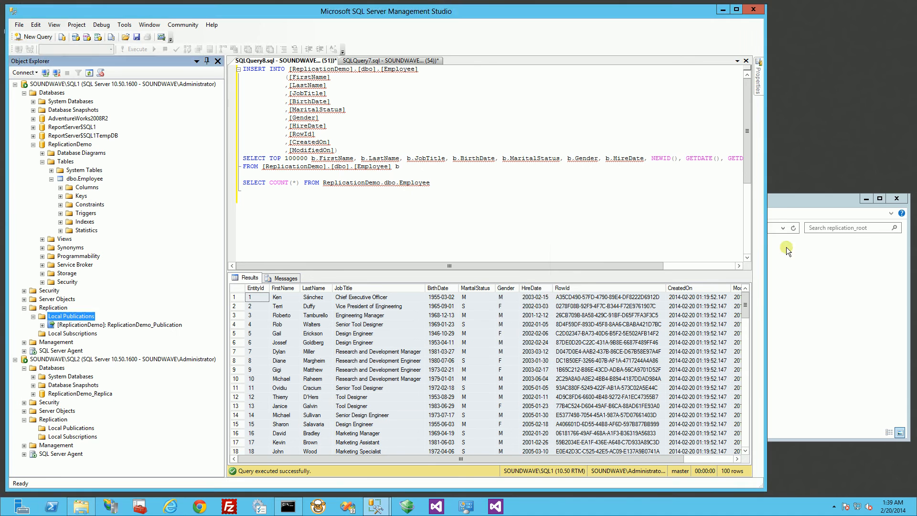
{"action": "left_click", "coordinate": [787, 201]}
{"action": "double_click", "coordinate": [618, 279]}
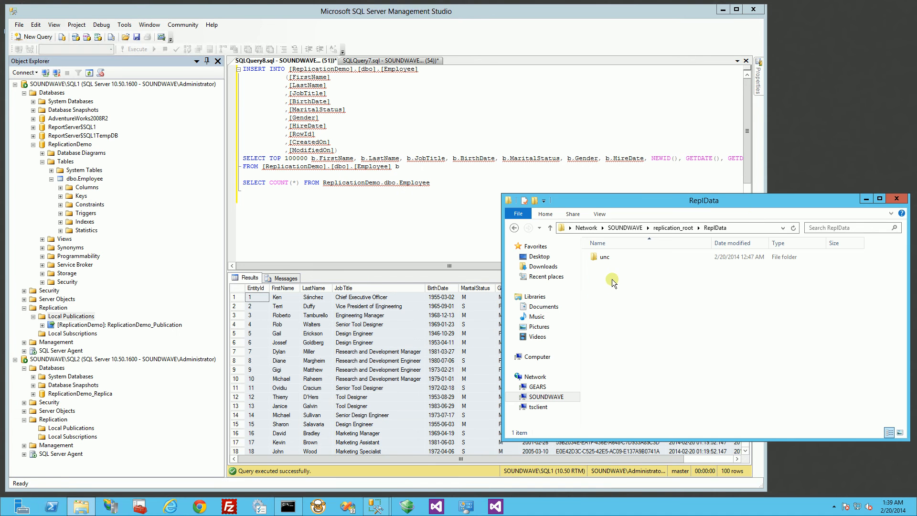
{"action": "double_click", "coordinate": [603, 257]}
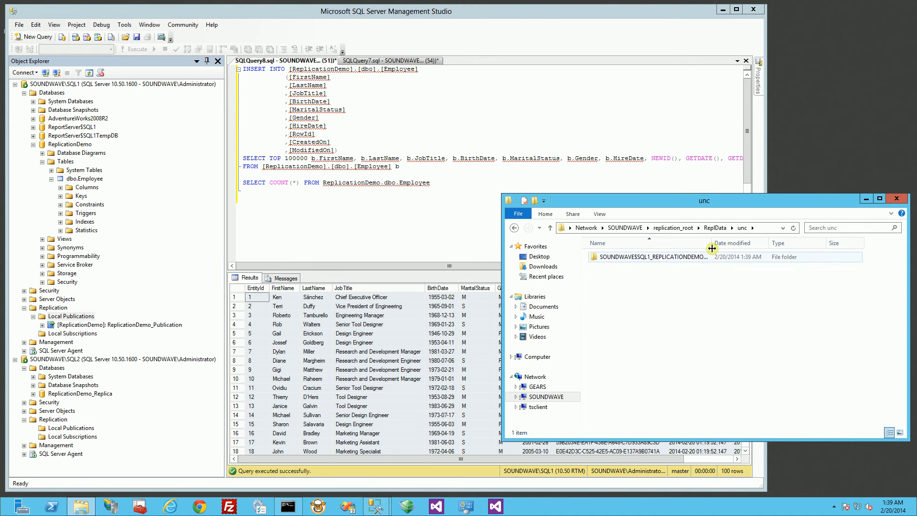
{"action": "left_click_drag", "start_coordinate": [711, 243], "coordinate": [809, 243]}
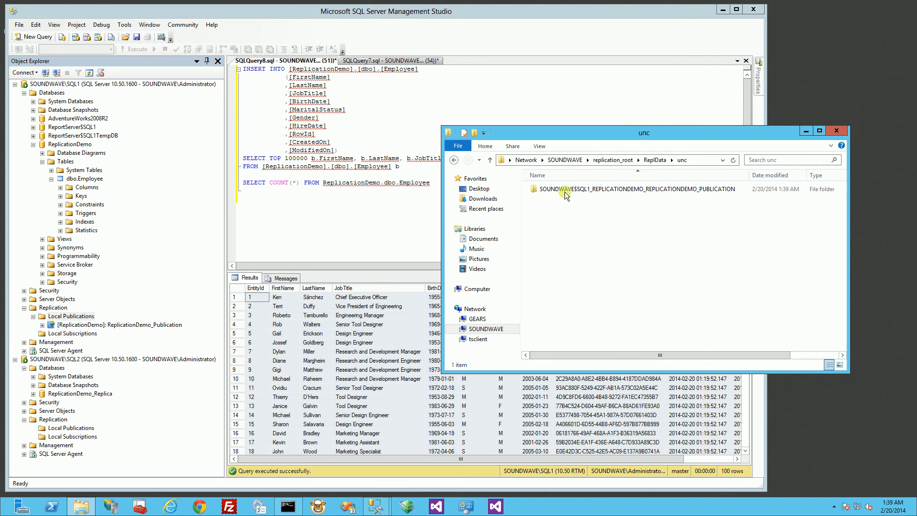
{"action": "double_click", "coordinate": [564, 190]}
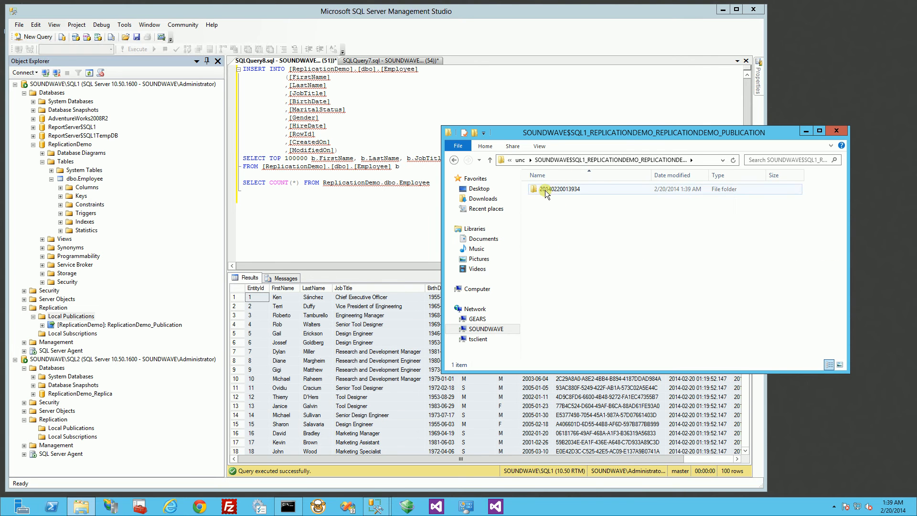
{"action": "double_click", "coordinate": [545, 190]}
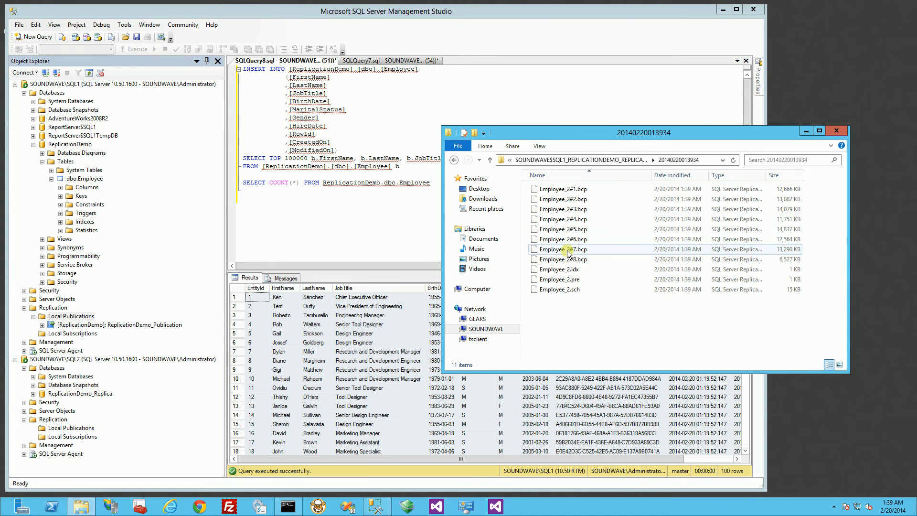
{"action": "left_click", "coordinate": [454, 160]}
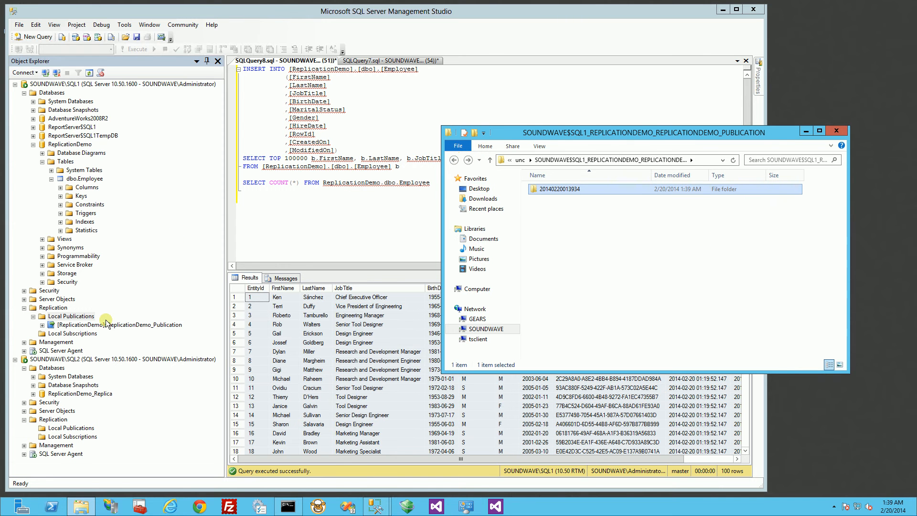
- Check the ReplicationDemo_Publication Snapshot Agent status (1 article, 100%), then close the status window
{"action": "right_click", "coordinate": [86, 327]}
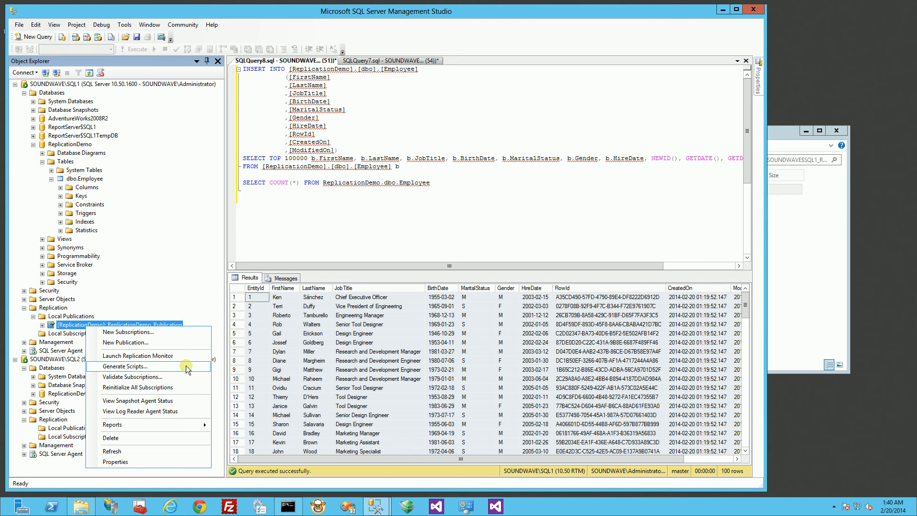
{"action": "left_click", "coordinate": [43, 328]}
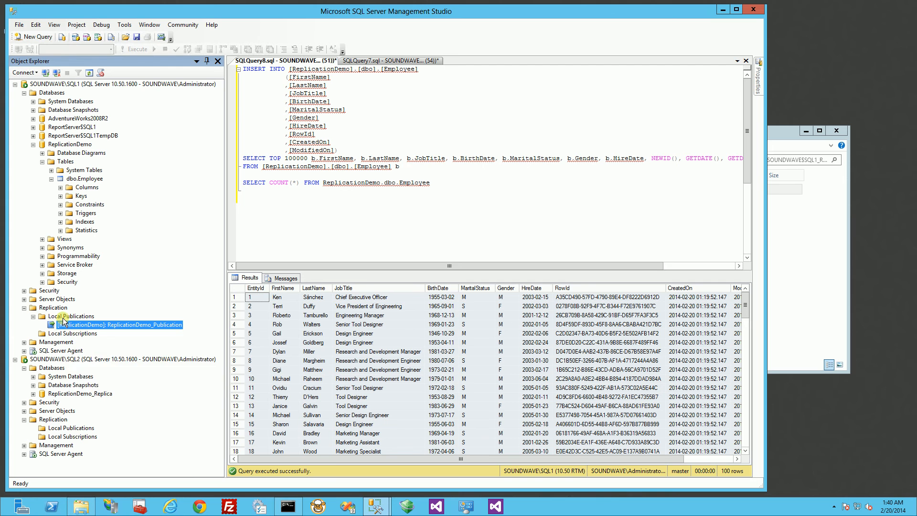
{"action": "right_click", "coordinate": [75, 327]}
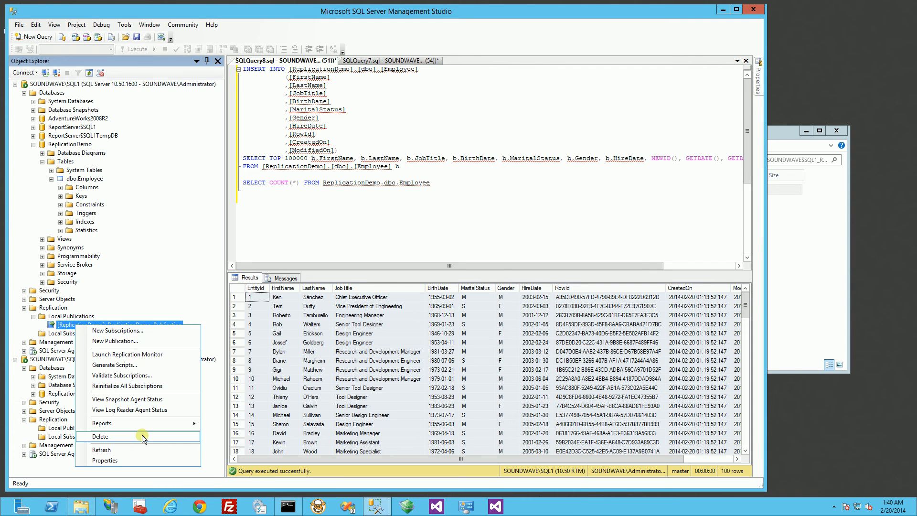
{"action": "left_click", "coordinate": [148, 403]}
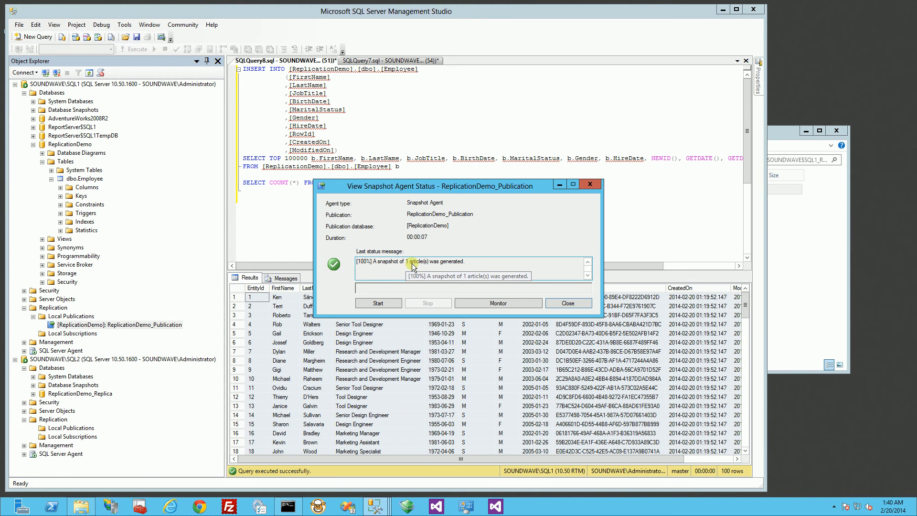
{"action": "left_click", "coordinate": [589, 185]}
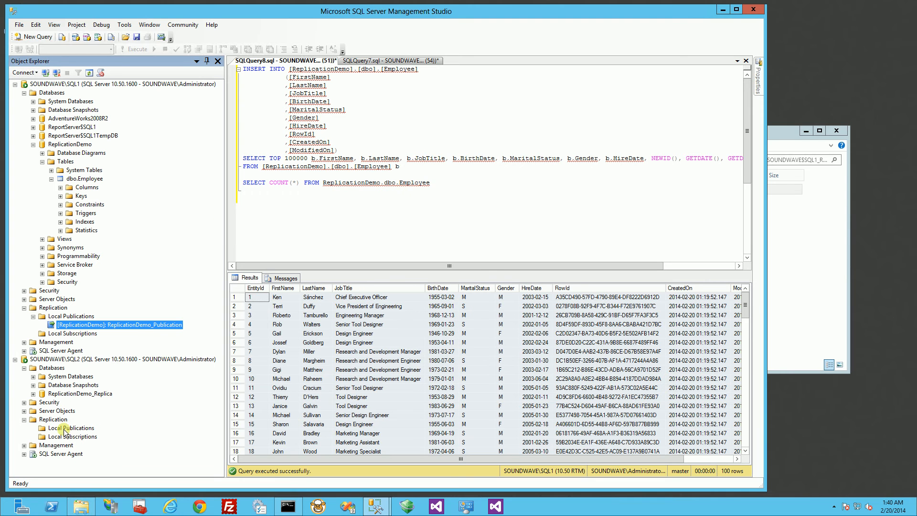
- Bring up the context menu of Local Subscriptions under SOUNDWAVE\SQL2's Replication folder
{"action": "left_click", "coordinate": [72, 359]}
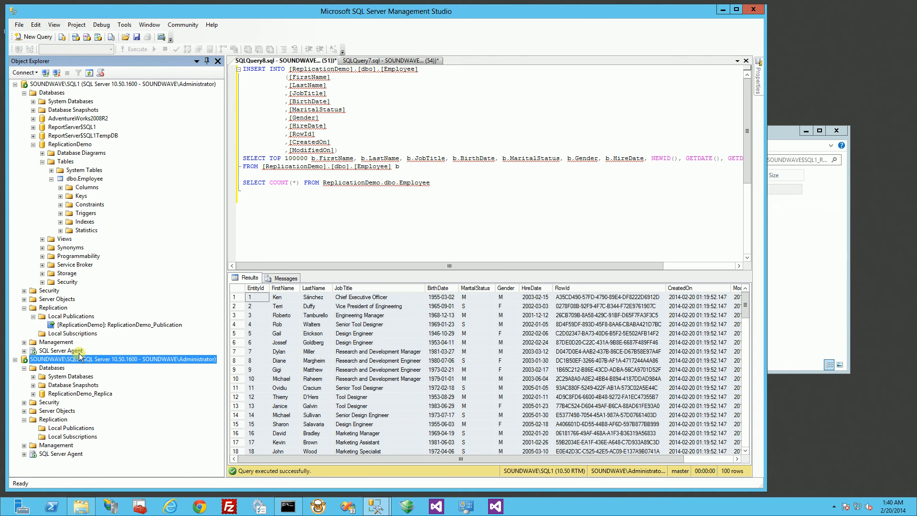
{"action": "left_click", "coordinate": [74, 333]}
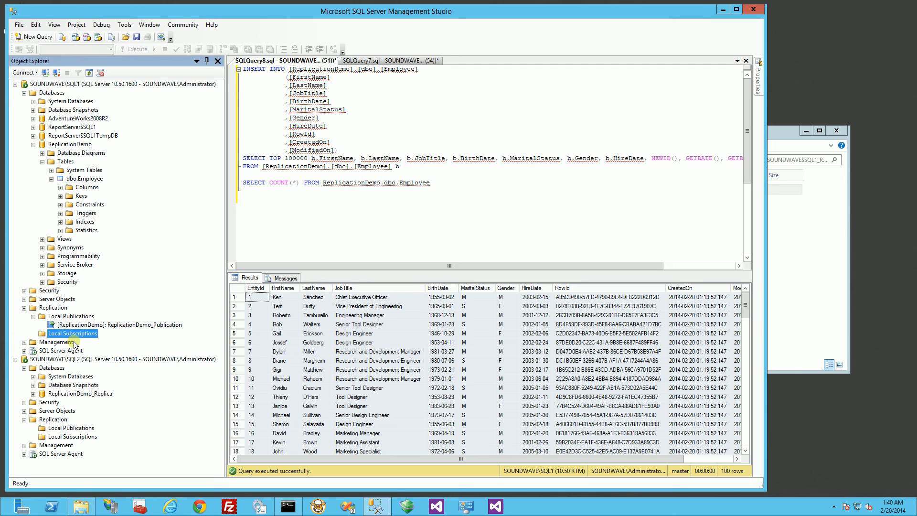
{"action": "left_click", "coordinate": [71, 436]}
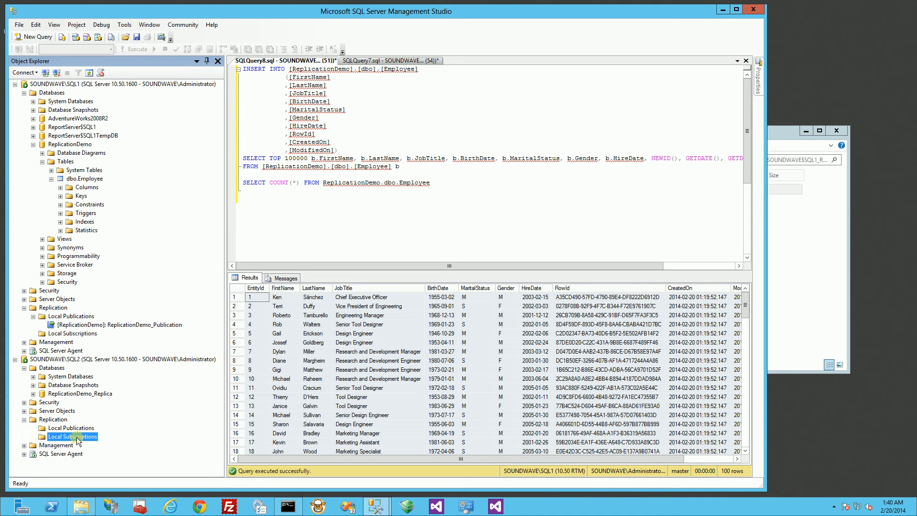
{"action": "right_click", "coordinate": [77, 436]}
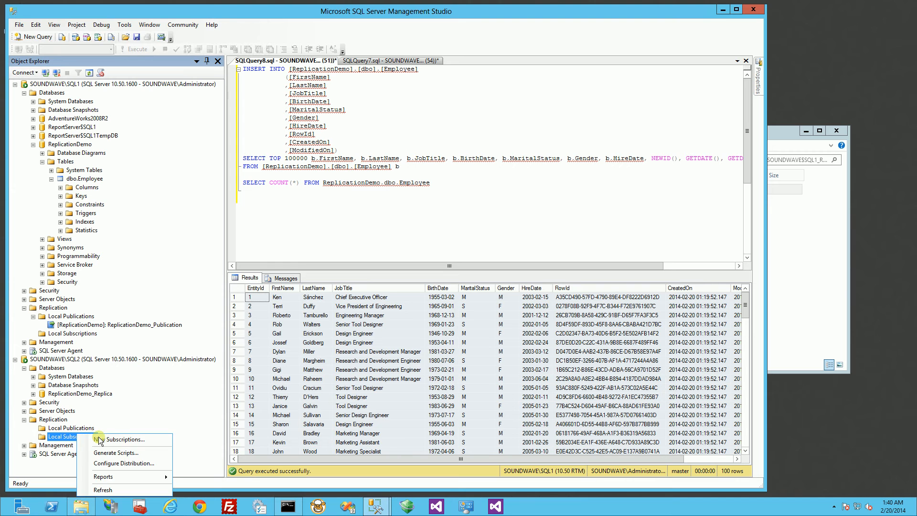
{"action": "left_click", "coordinate": [68, 438]}
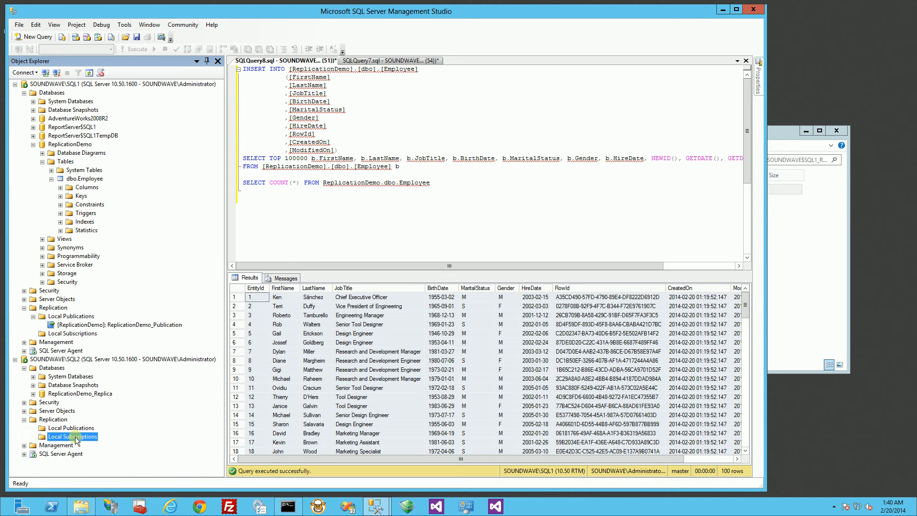
{"action": "left_click", "coordinate": [76, 334]}
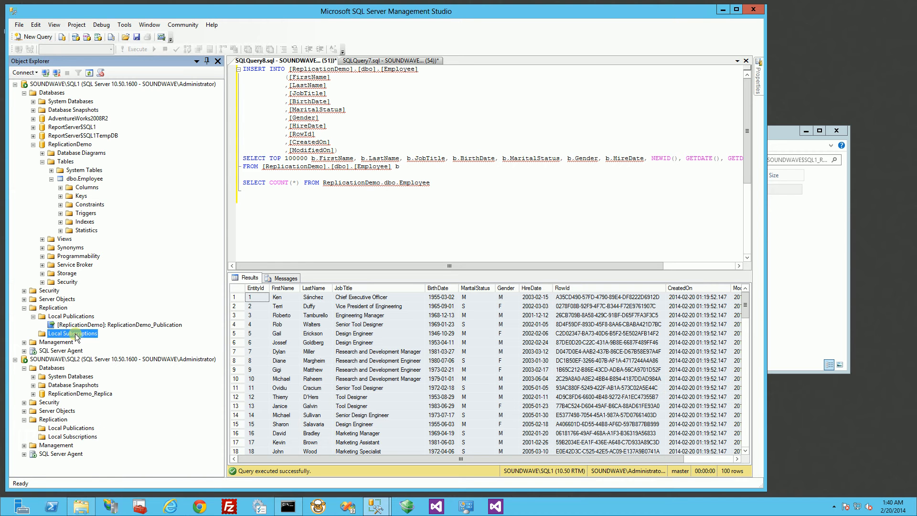
{"action": "right_click", "coordinate": [87, 435]}
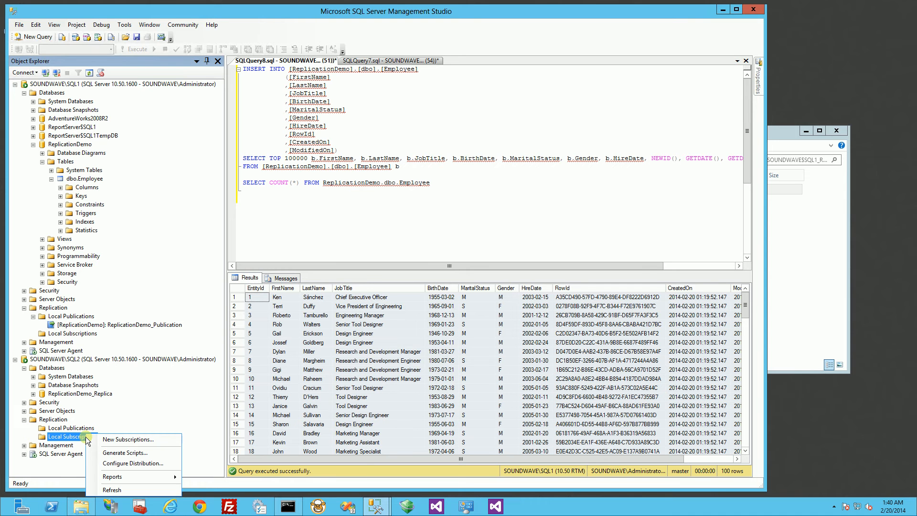
- Start a new subscription and choose ReplicationDemo_Publication from publisher SOUNDWAVE\SQL1
{"action": "left_click", "coordinate": [112, 440]}
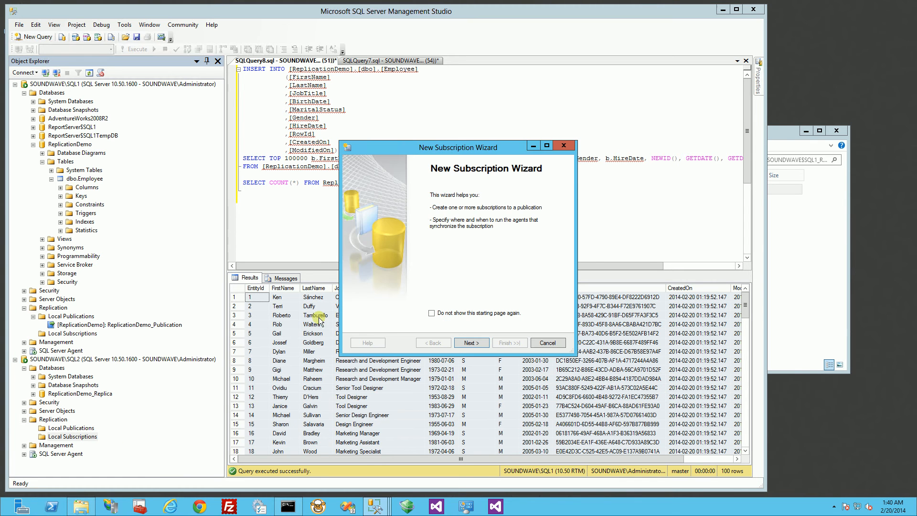
{"action": "left_click", "coordinate": [465, 343]}
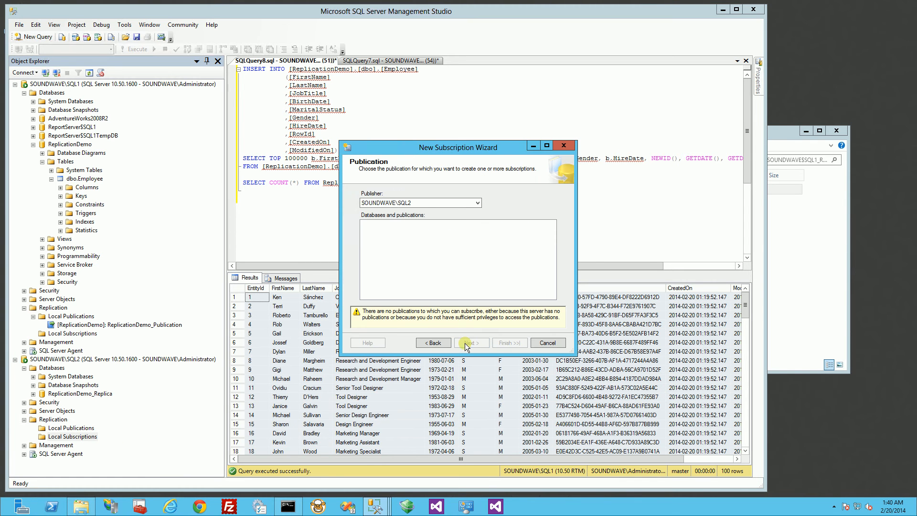
{"action": "left_click", "coordinate": [466, 207]}
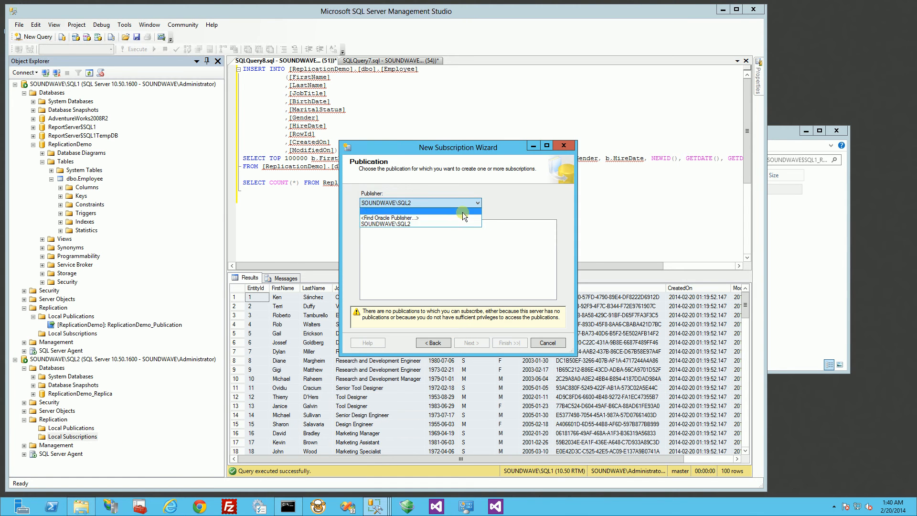
{"action": "left_click", "coordinate": [457, 211]}
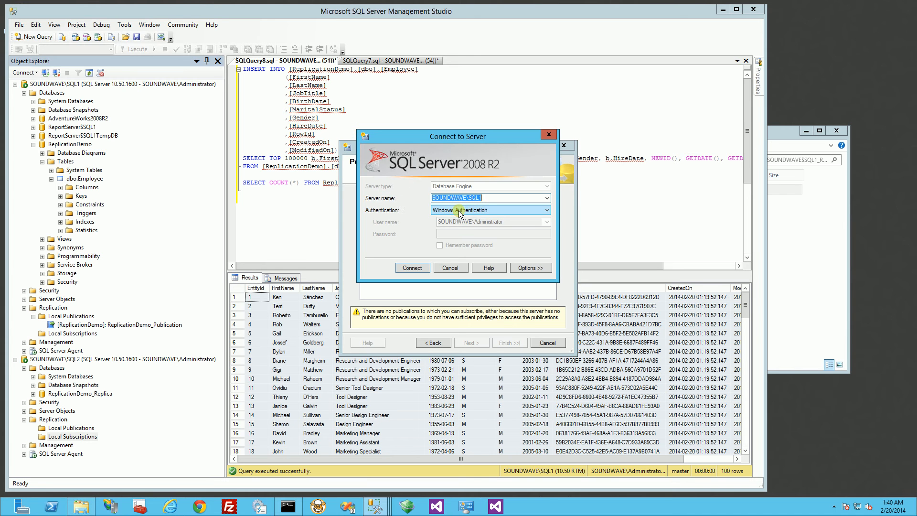
{"action": "left_click", "coordinate": [495, 197]}
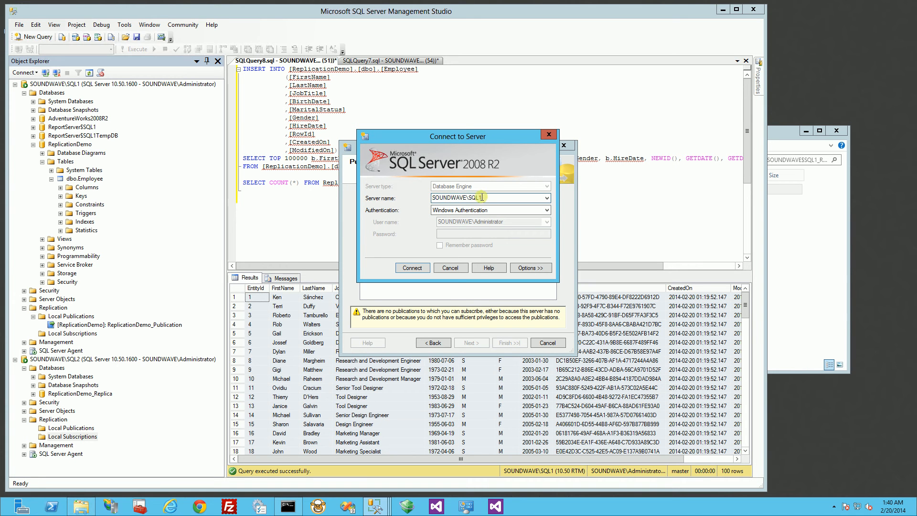
{"action": "double_click", "coordinate": [474, 197]}
{"action": "left_click", "coordinate": [406, 268]}
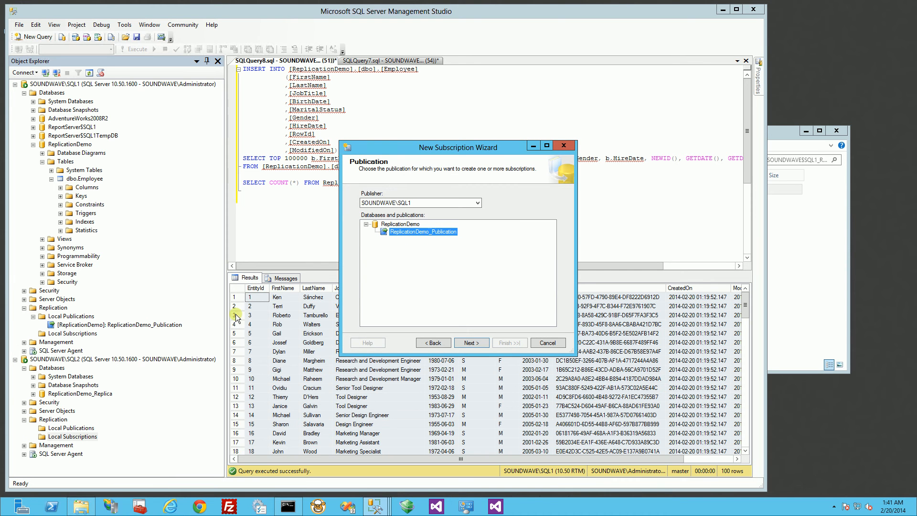
{"action": "left_click", "coordinate": [470, 343]}
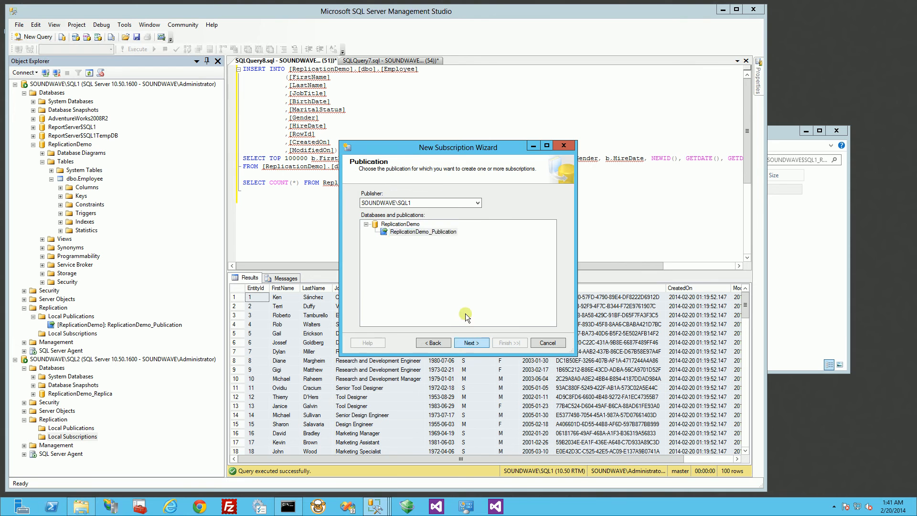
{"action": "left_click", "coordinate": [437, 241]}
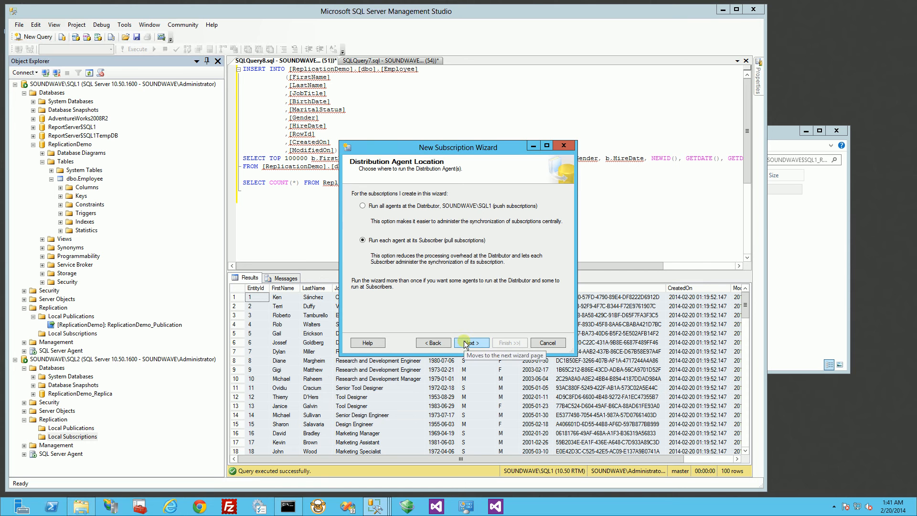
- Tick SOUNDWAVE\SQL2 as the subscriber and inspect ReplicationDemo_Replica's tables in Object Explorer
{"action": "left_click", "coordinate": [465, 343]}
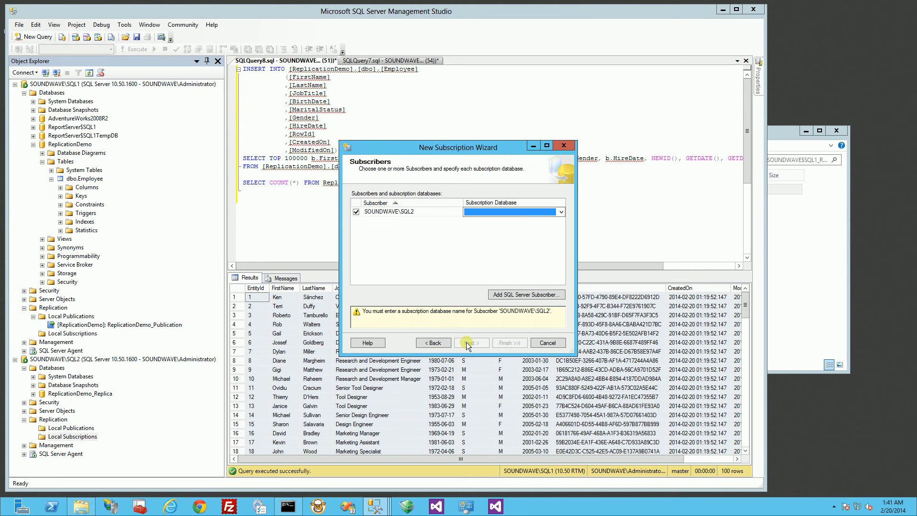
{"action": "left_click", "coordinate": [447, 211]}
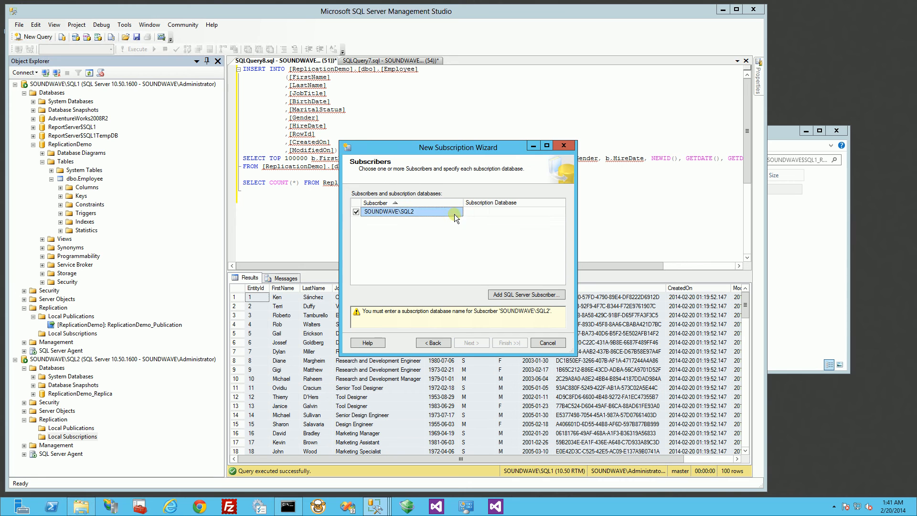
{"action": "left_click", "coordinate": [486, 212]}
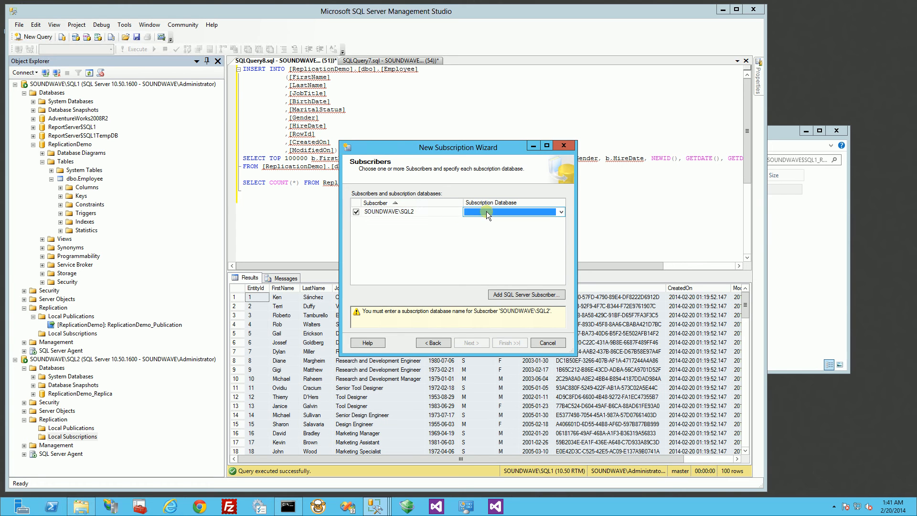
{"action": "left_click", "coordinate": [561, 210]}
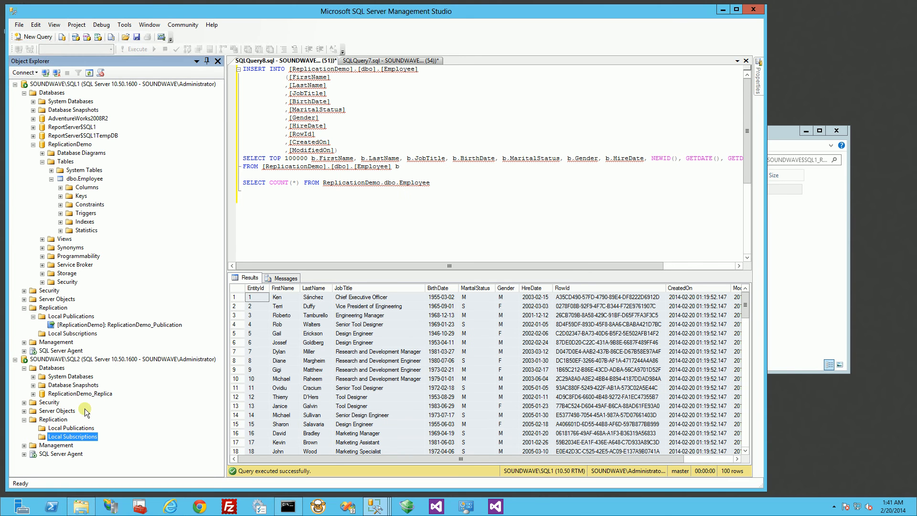
{"action": "double_click", "coordinate": [67, 393]}
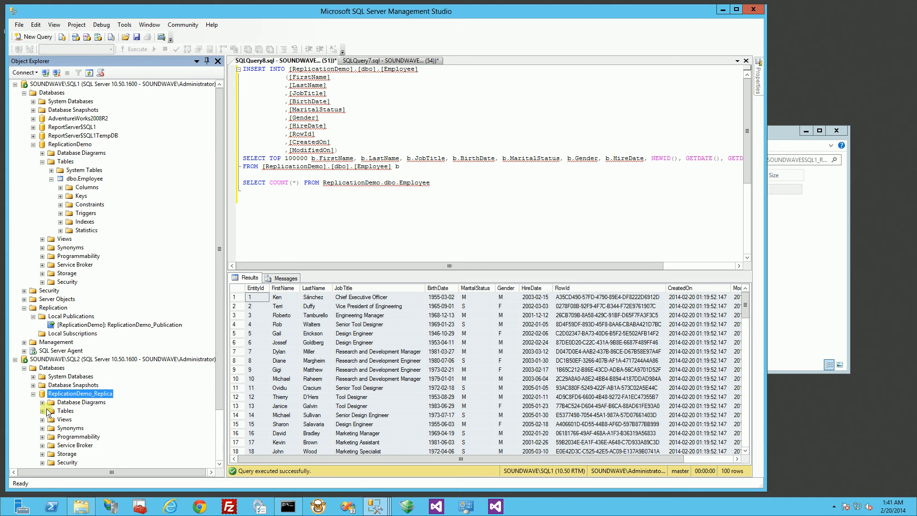
{"action": "left_click", "coordinate": [43, 410]}
{"action": "left_click", "coordinate": [88, 393]}
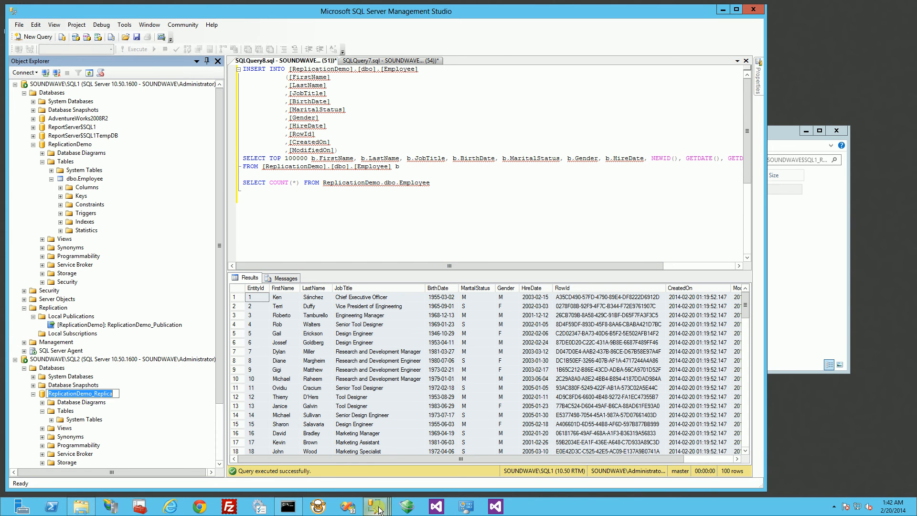
- Set ReplicationDemo_Replica as SQL2's subscription database and continue to Distribution Agent Security
{"action": "mouse_move", "coordinate": [387, 508]}
{"action": "left_click", "coordinate": [475, 466]}
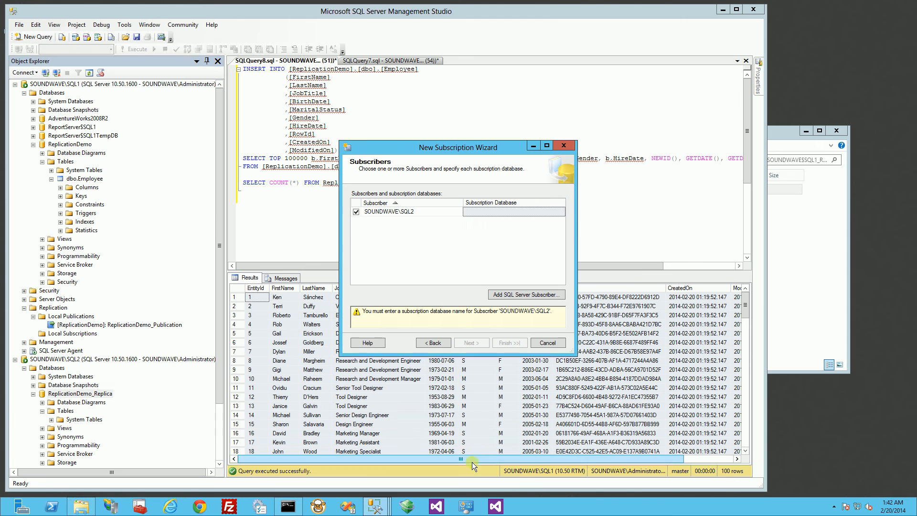
{"action": "left_click", "coordinate": [556, 211]}
{"action": "left_click", "coordinate": [561, 212]}
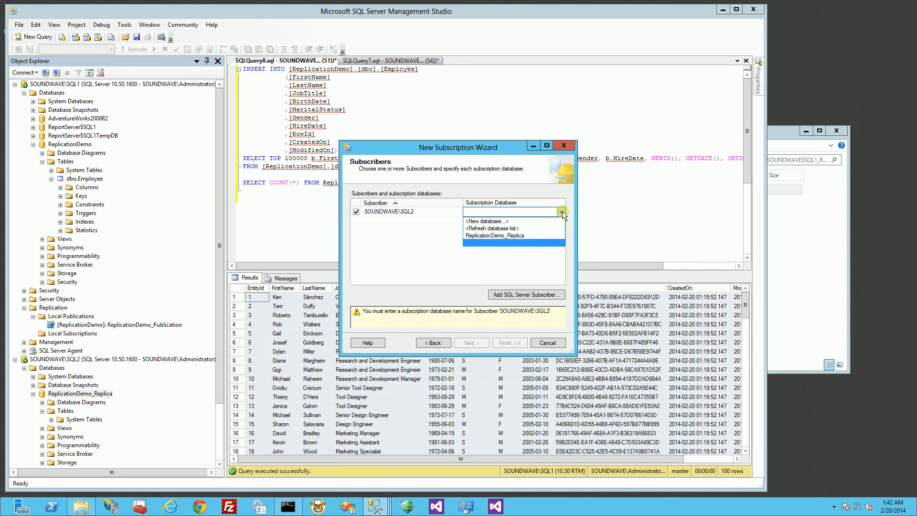
{"action": "left_click", "coordinate": [519, 236]}
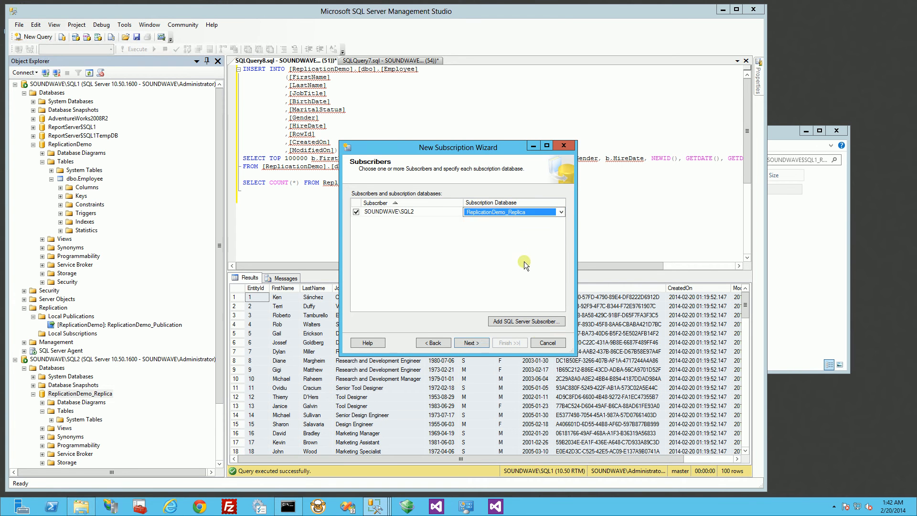
{"action": "left_click", "coordinate": [470, 343]}
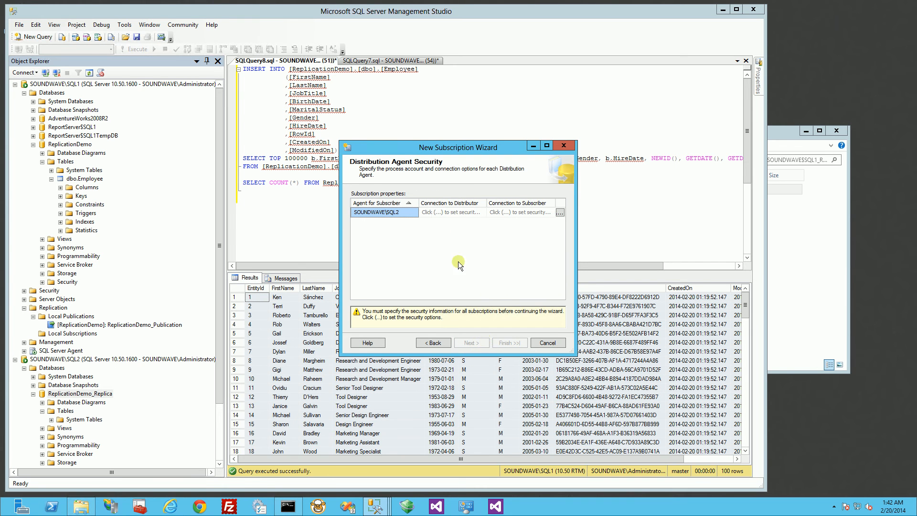
- Set SOUNDWAVE\SQLService as the SQL2 distribution agent's process account, hitting a password-mismatch warning
{"action": "left_click", "coordinate": [443, 211]}
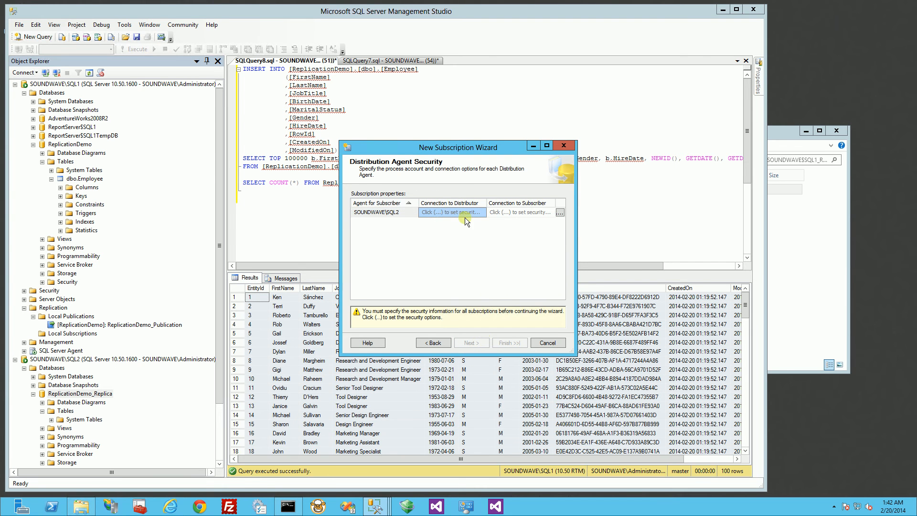
{"action": "left_click", "coordinate": [559, 212]}
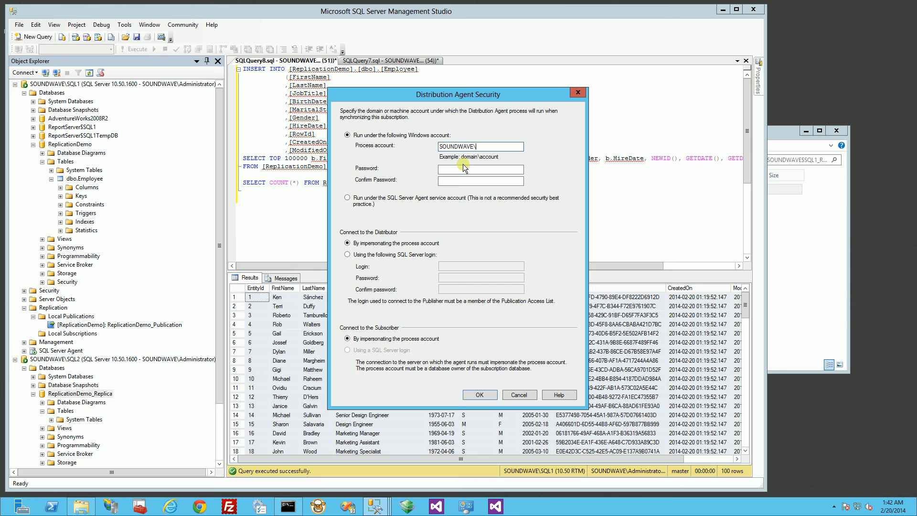
{"action": "type", "text": "SOUNDWAVE\\SQLService"}
{"action": "key", "text": "Tab"}
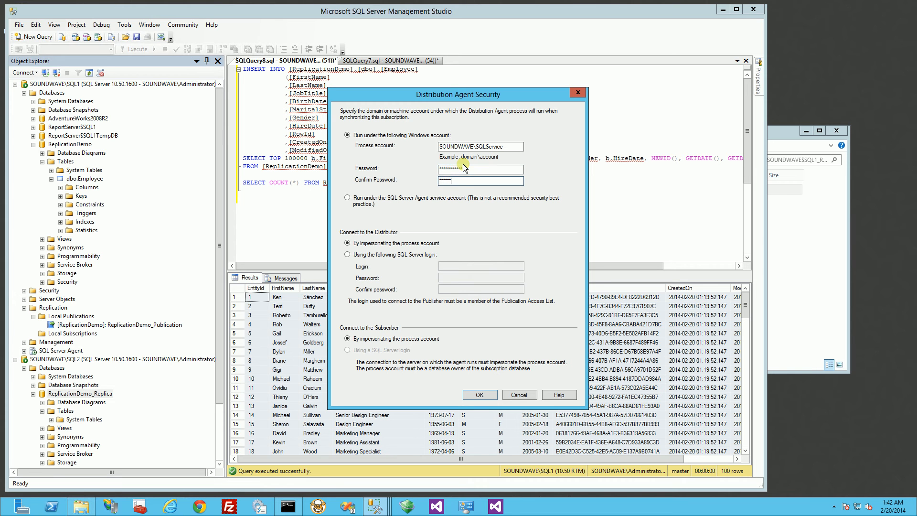
{"action": "left_click", "coordinate": [479, 394]}
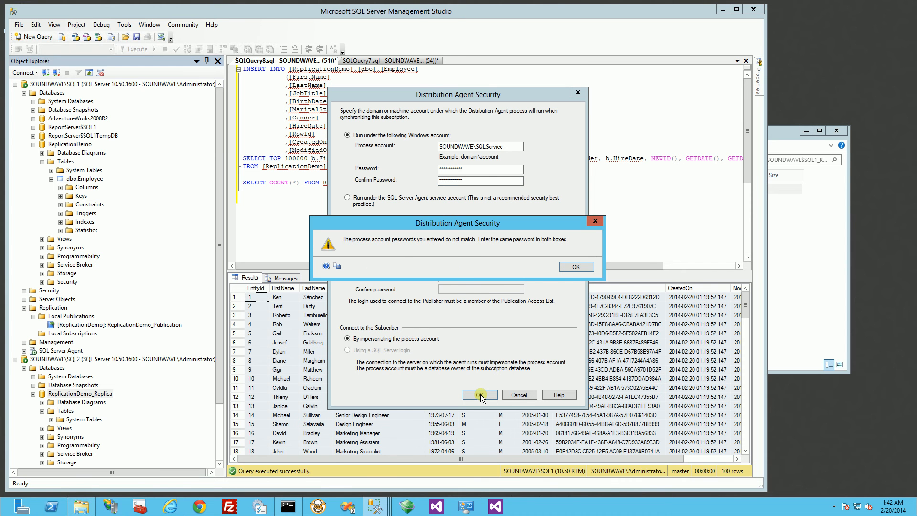
{"action": "left_click", "coordinate": [573, 267]}
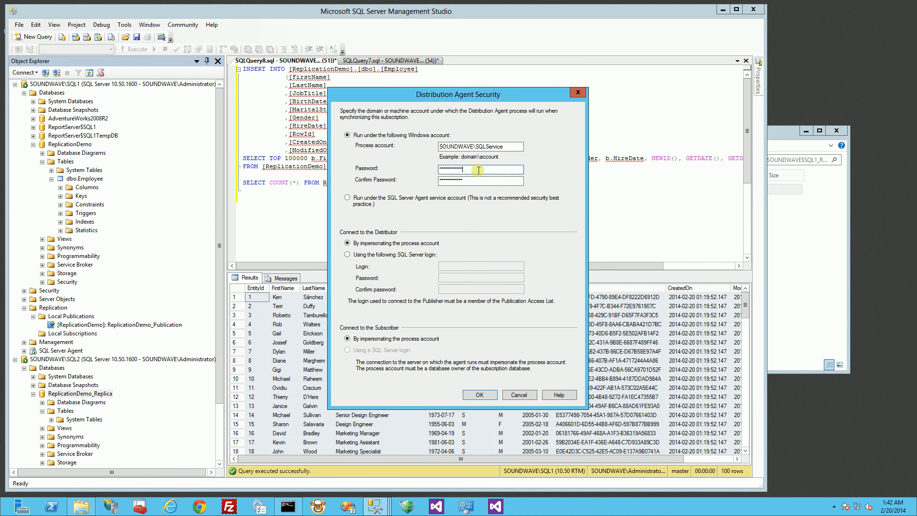
- Re-enter the account password and matching confirmation, then save the agent security settings
{"action": "left_click_drag", "start_coordinate": [477, 170], "coordinate": [440, 169]}
{"action": "type", "text": "P***********"}
{"action": "key", "text": "Tab"}
{"action": "key", "text": "BackSpace"}
{"action": "key", "text": "BackSpace"}
{"action": "key", "text": "BackSpace"}
{"action": "key", "text": "BackSpace"}
{"action": "key", "text": "BackSpace"}
{"action": "key", "text": "BackSpace"}
{"action": "key", "text": "BackSpace"}
{"action": "key", "text": "BackSpace"}
{"action": "key", "text": "BackSpace"}
{"action": "key", "text": "BackSpace"}
{"action": "key", "text": "BackSpace"}
{"action": "key", "text": "BackSpace"}
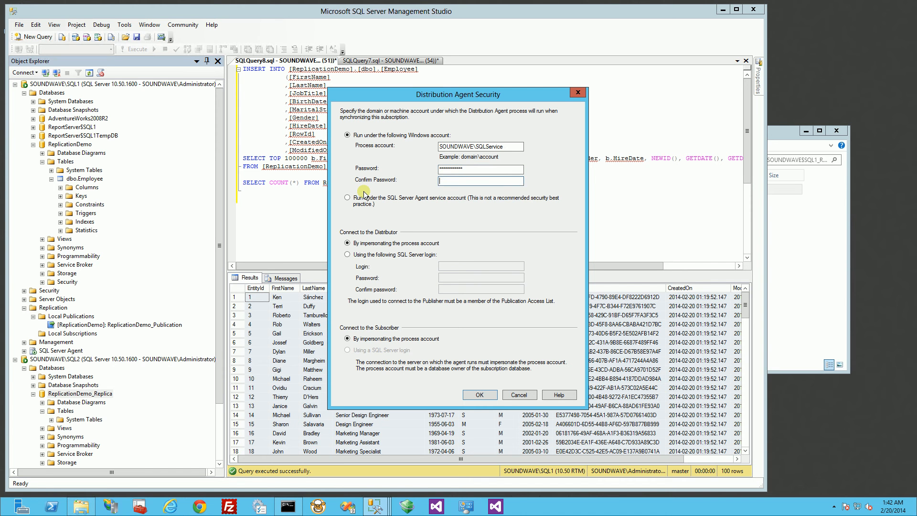
{"action": "type", "text": "************"}
{"action": "left_click", "coordinate": [479, 395]}
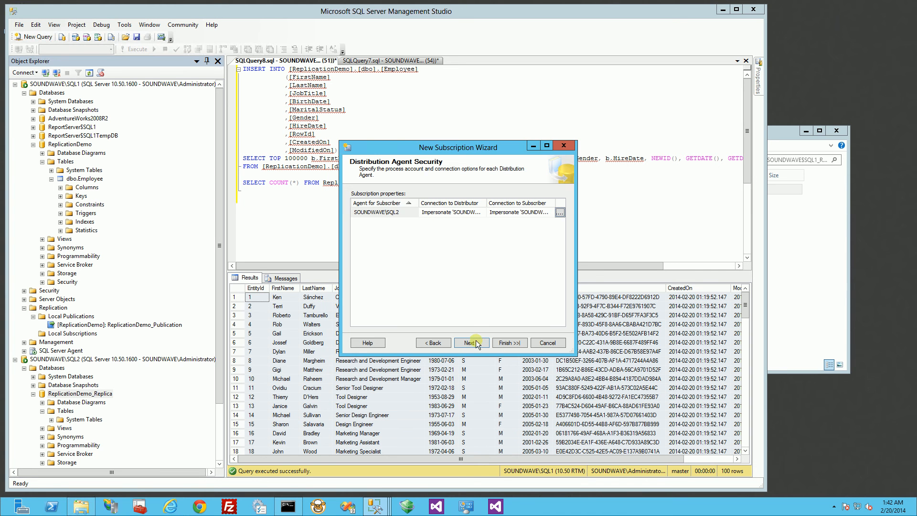
- Accept the schedule and initialization defaults, create the pull subscription, and close the wizard
{"action": "left_click", "coordinate": [470, 343]}
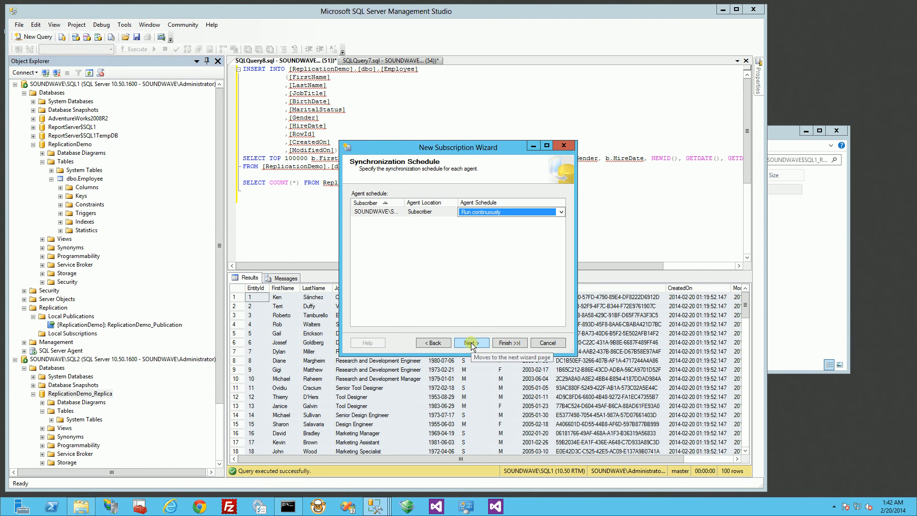
{"action": "left_click", "coordinate": [471, 343]}
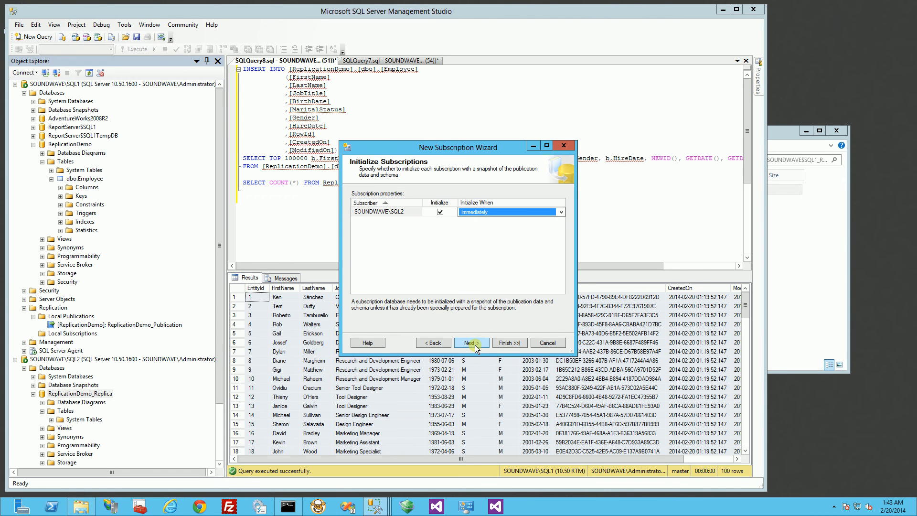
{"action": "left_click", "coordinate": [474, 344]}
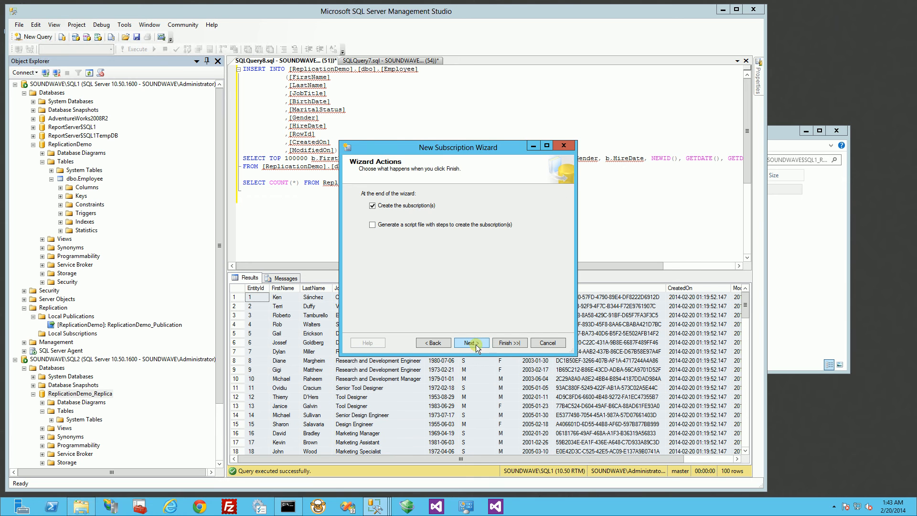
{"action": "left_click", "coordinate": [474, 343]}
{"action": "left_click", "coordinate": [500, 343]}
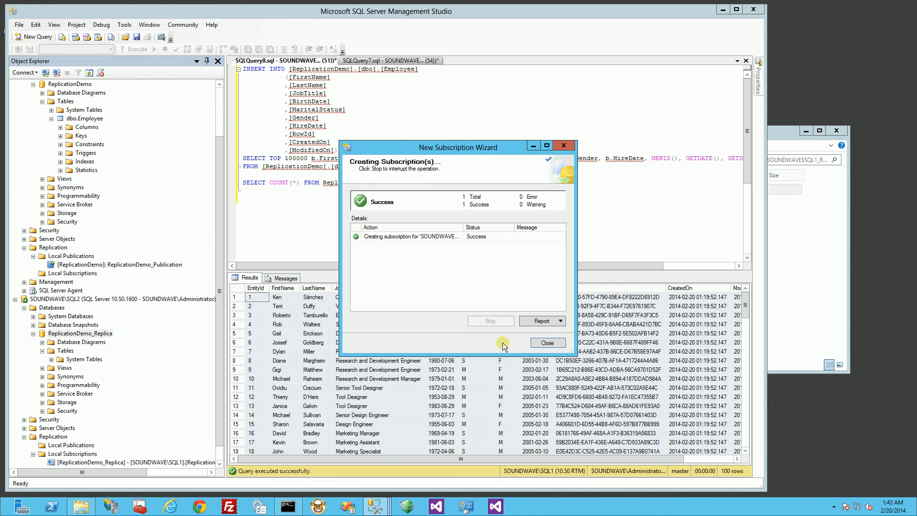
{"action": "left_click", "coordinate": [547, 343]}
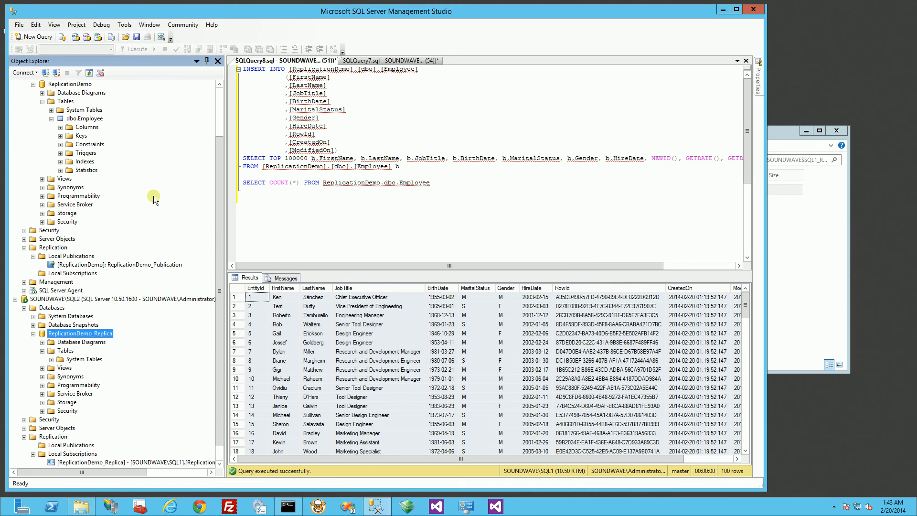
- Refresh SQL1's Replication folder and reopen its context menu
{"action": "right_click", "coordinate": [119, 266]}
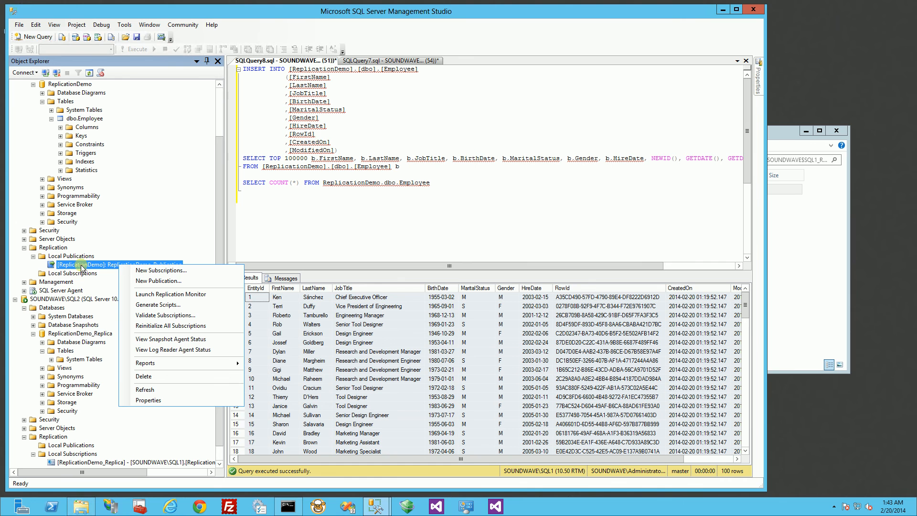
{"action": "left_click", "coordinate": [48, 273]}
{"action": "right_click", "coordinate": [54, 250]}
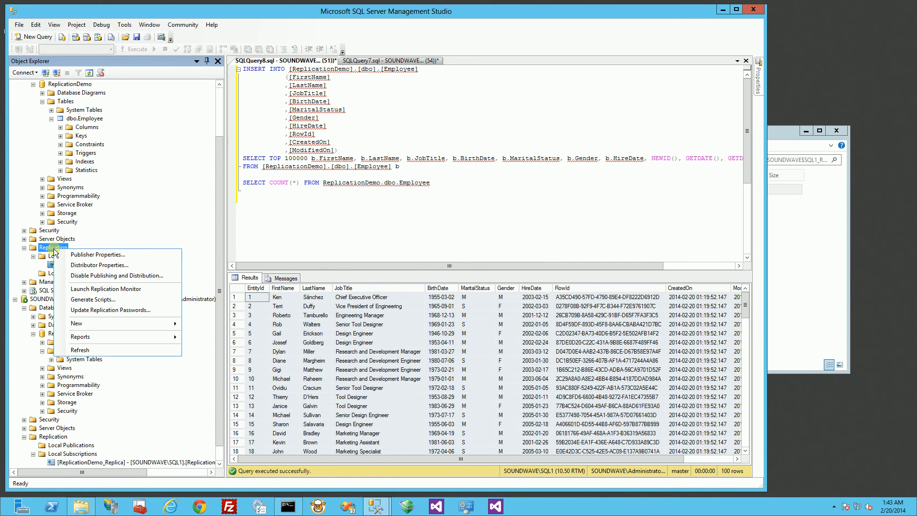
{"action": "left_click", "coordinate": [95, 349]}
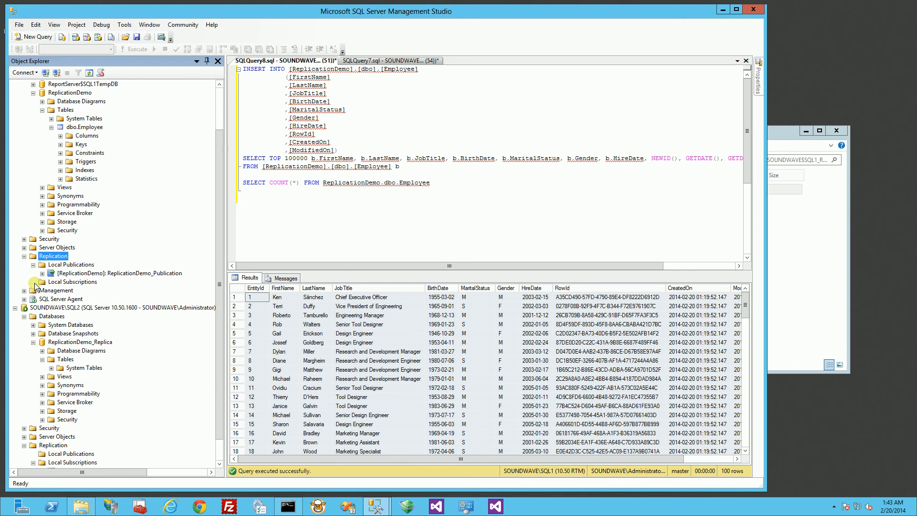
{"action": "right_click", "coordinate": [58, 259]}
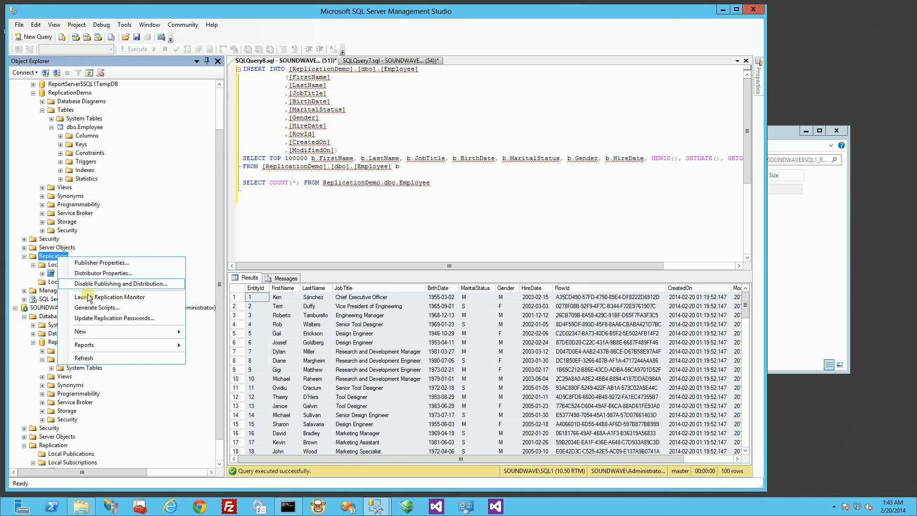
{"action": "right_click", "coordinate": [54, 265]}
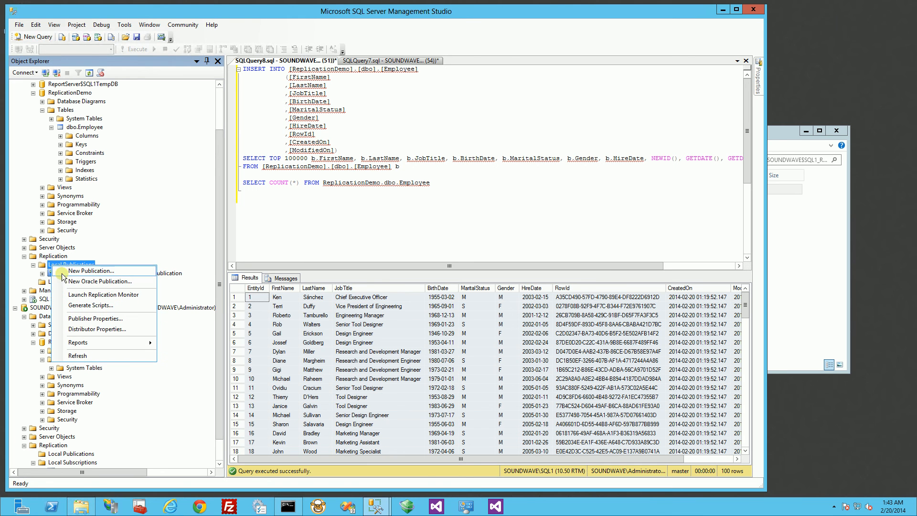
{"action": "right_click", "coordinate": [55, 258]}
{"action": "right_click", "coordinate": [55, 258]}
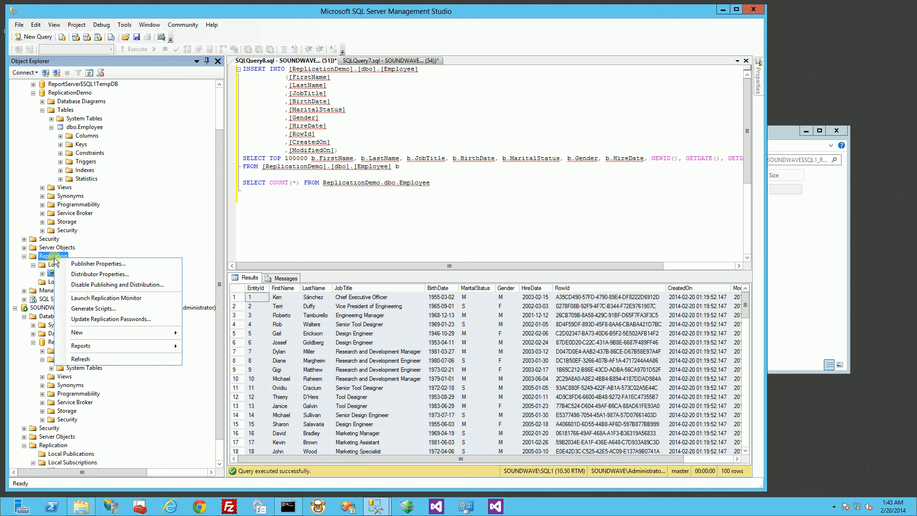
- Launch Replication Monitor, move its window aside, and return to Management Studio
{"action": "left_click", "coordinate": [95, 297]}
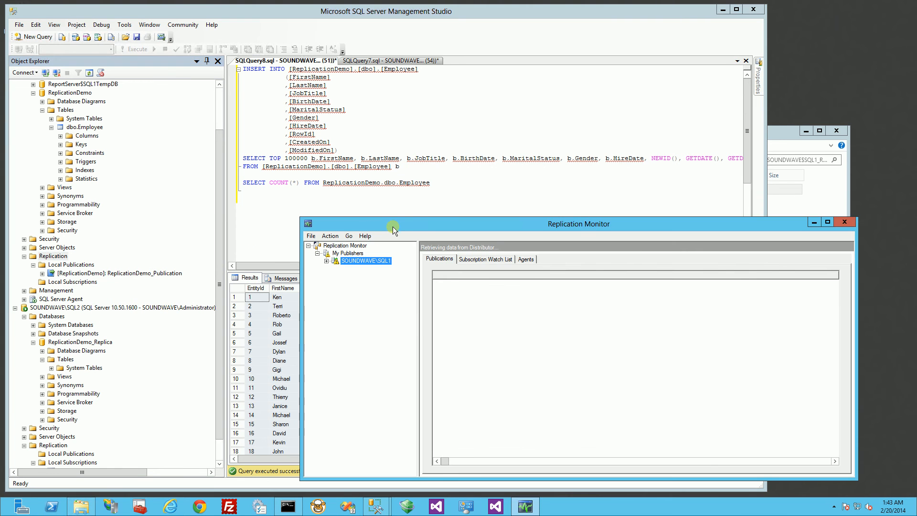
{"action": "left_click_drag", "start_coordinate": [397, 224], "coordinate": [442, 125]}
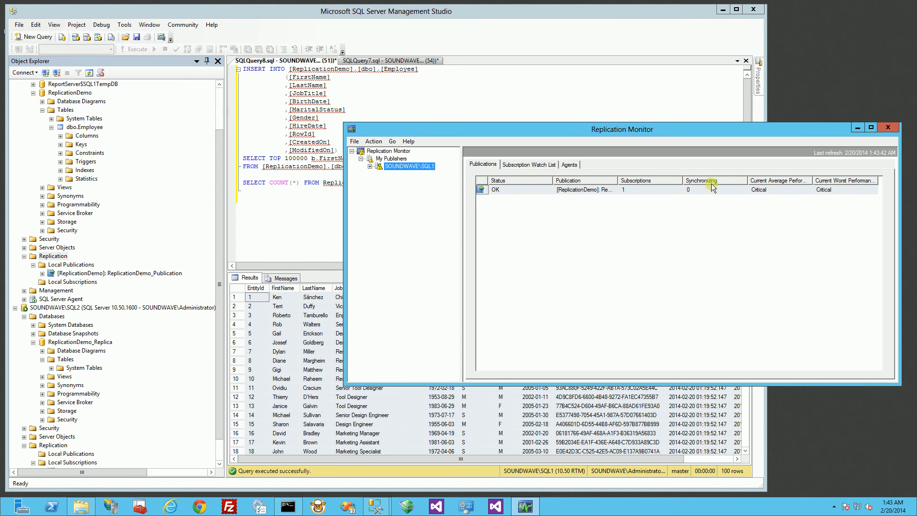
{"action": "left_click", "coordinate": [310, 200]}
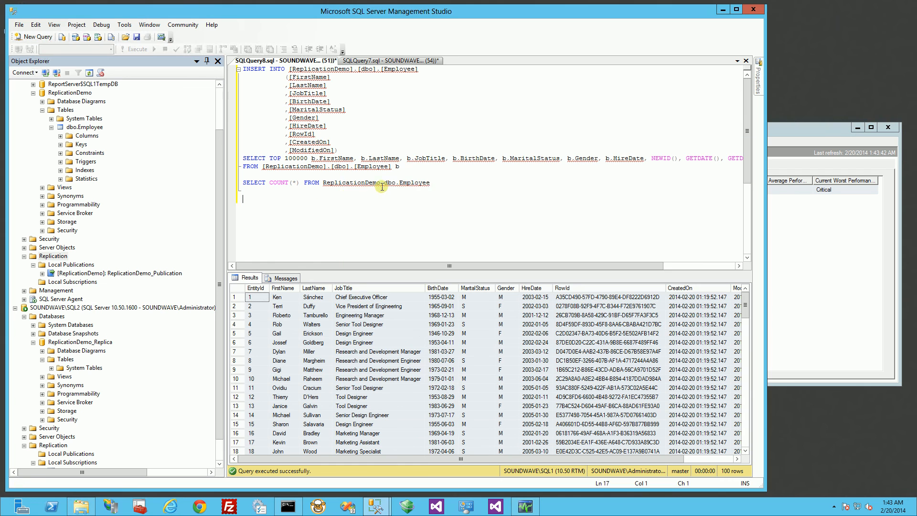
- Run the Employee COUNT(*) queries on ReplicationDemo and ReplicationDemo_Replica, both returning 600000
{"action": "left_click_drag", "start_coordinate": [429, 183], "coordinate": [234, 183]}
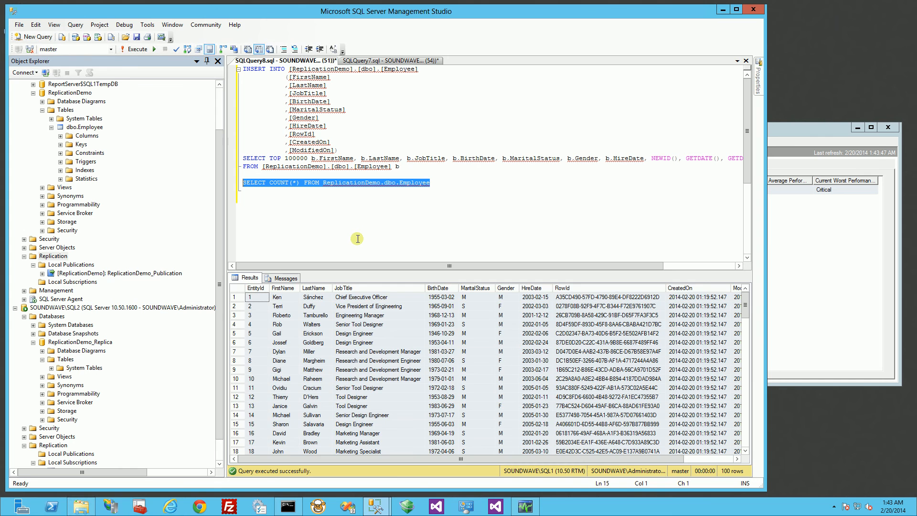
{"action": "key", "text": "F5"}
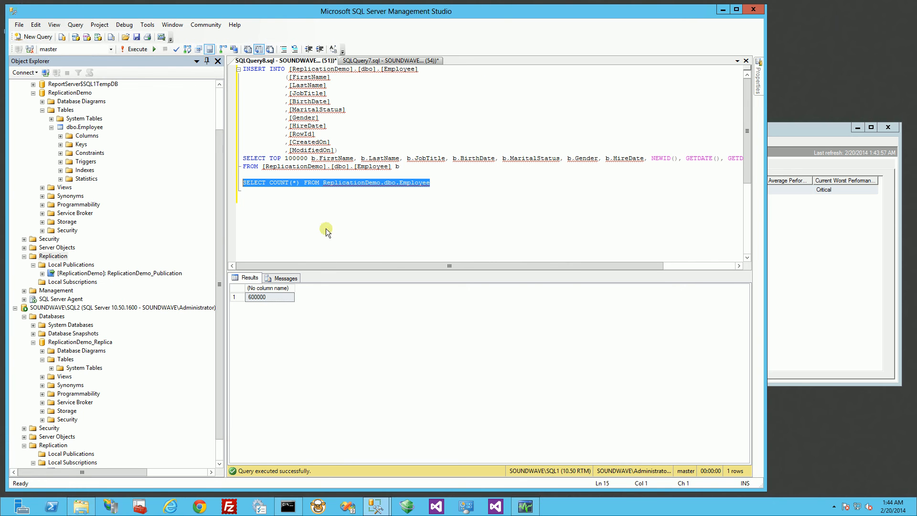
{"action": "left_click", "coordinate": [381, 60]}
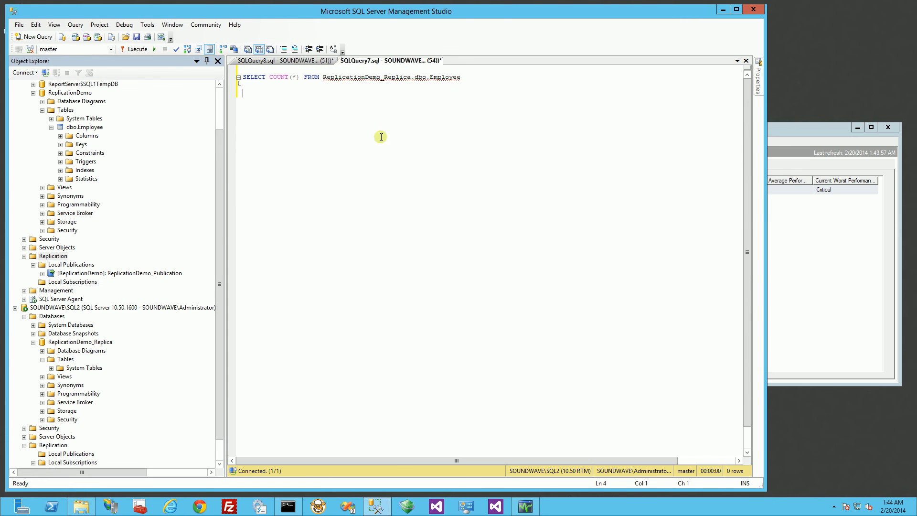
{"action": "left_click", "coordinate": [471, 82]}
{"action": "key", "text": "F5"}
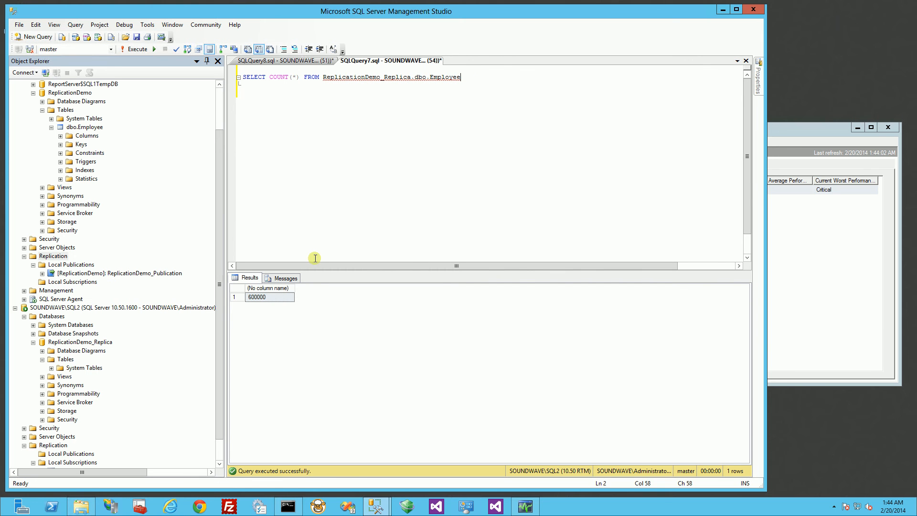
{"action": "key", "text": "Down"}
{"action": "key", "text": "Down"}
{"action": "left_click_drag", "start_coordinate": [219, 436], "coordinate": [220, 457]}
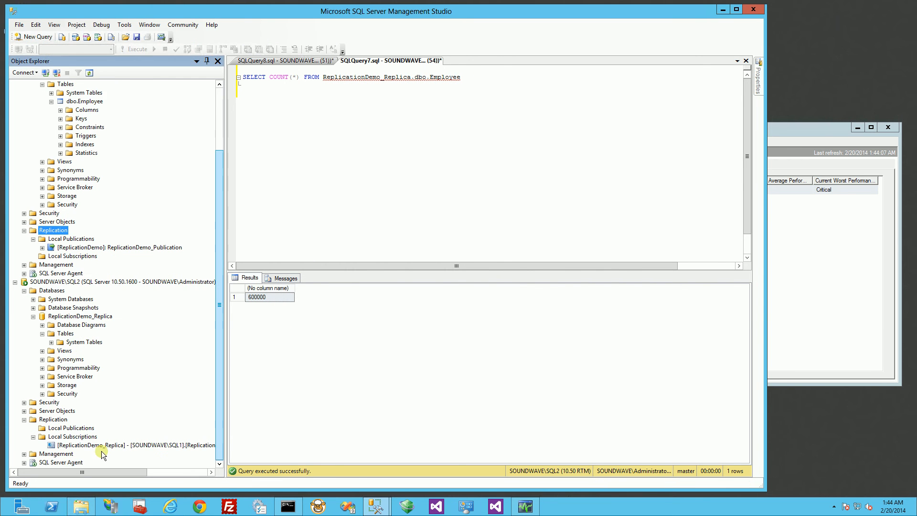
{"action": "left_click", "coordinate": [84, 445]}
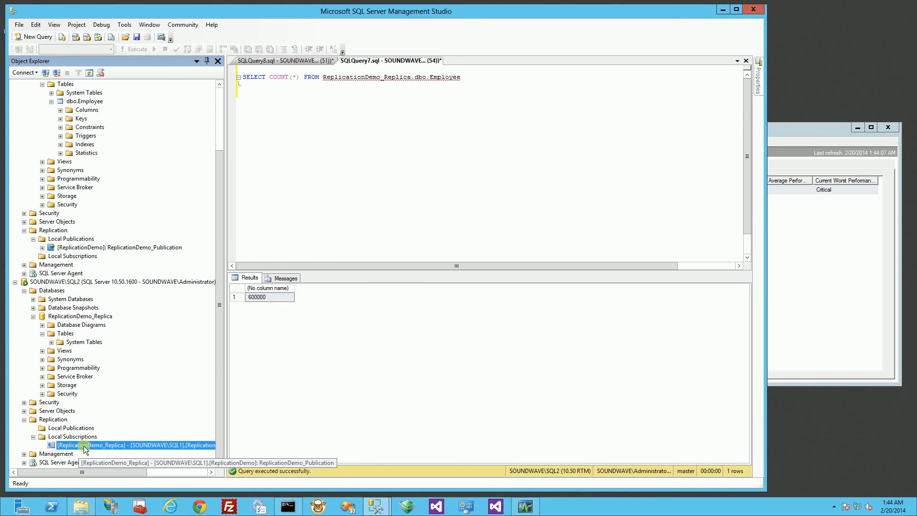
- In Replication Monitor, check the SQL2 subscription under SQL1's ReplicationDemo publication: Performance critical, latency about 00:03:50
{"action": "left_click", "coordinate": [792, 299]}
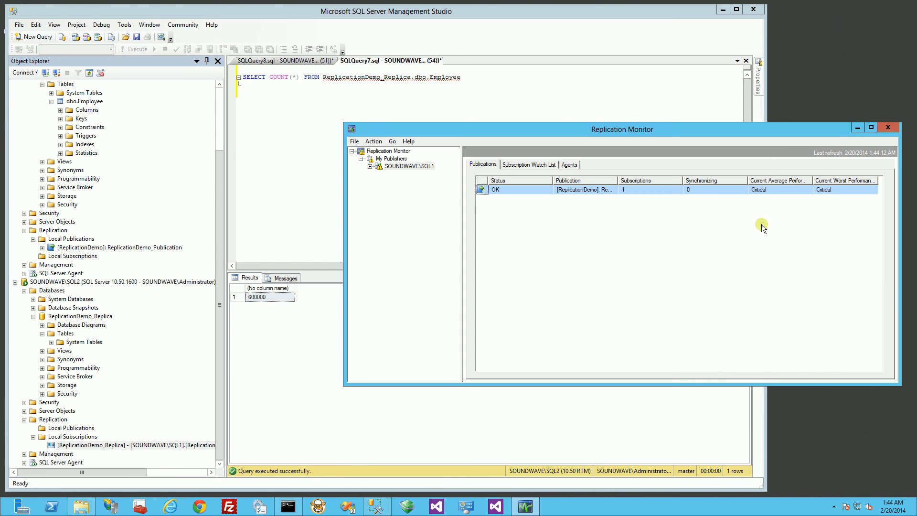
{"action": "left_click", "coordinate": [369, 167]}
{"action": "left_click", "coordinate": [402, 176]}
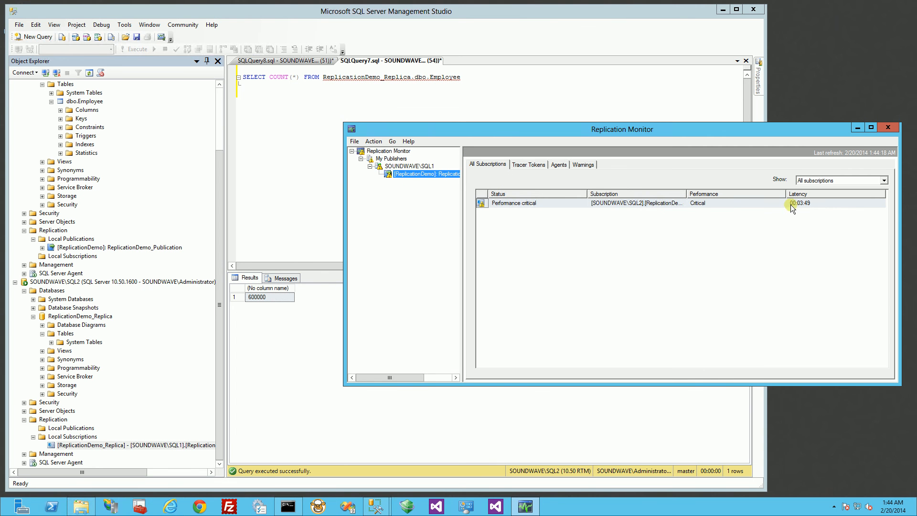
{"action": "left_click", "coordinate": [804, 205]}
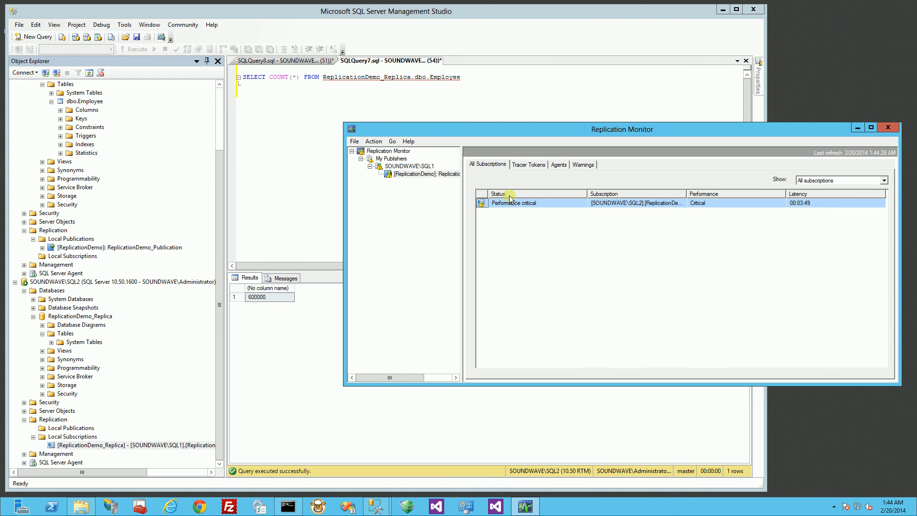
{"action": "left_click", "coordinate": [322, 198]}
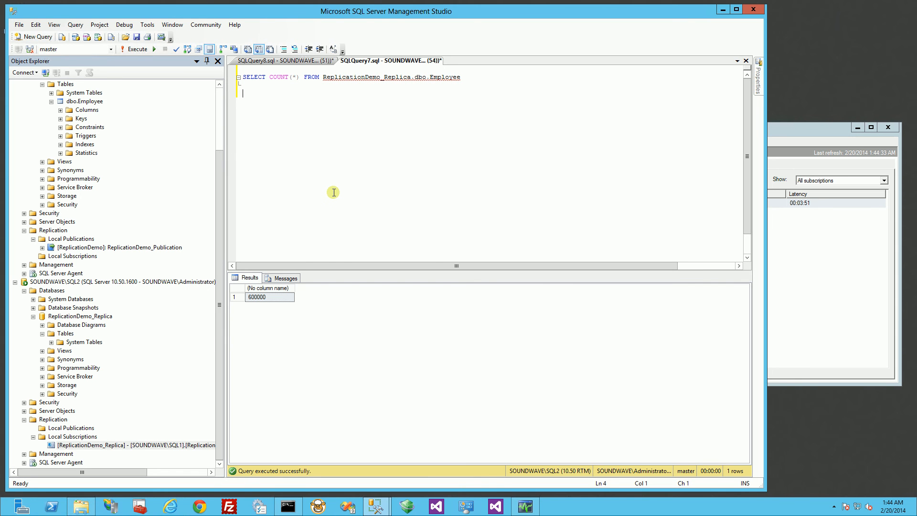
- Run the INSERT…SELECT in SQLQuery8 to add 100000 more Employee rows on the publisher
{"action": "left_click", "coordinate": [294, 62]}
{"action": "left_click", "coordinate": [290, 175]}
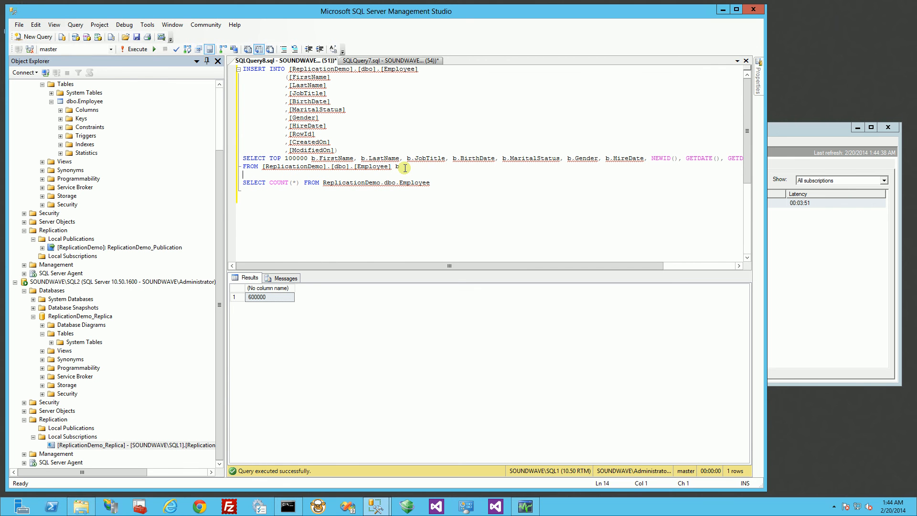
{"action": "left_click_drag", "start_coordinate": [405, 168], "coordinate": [187, 63]}
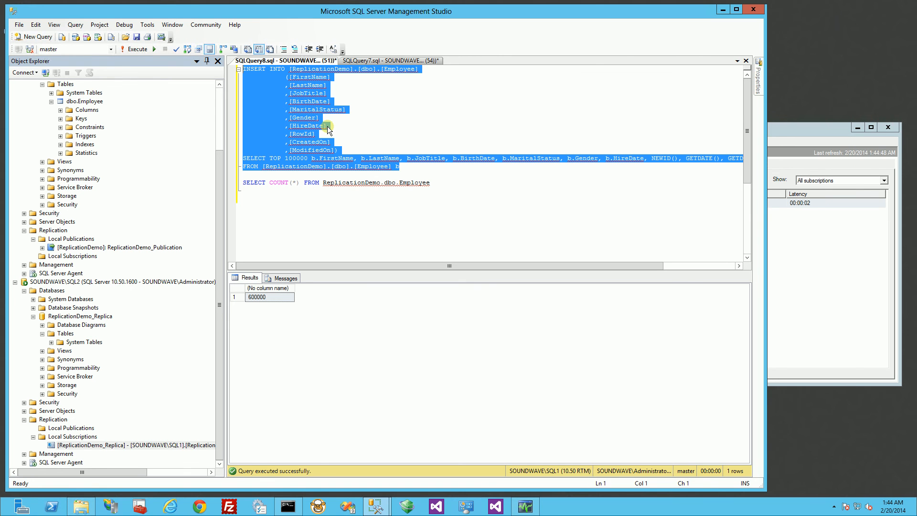
{"action": "key", "text": "F5"}
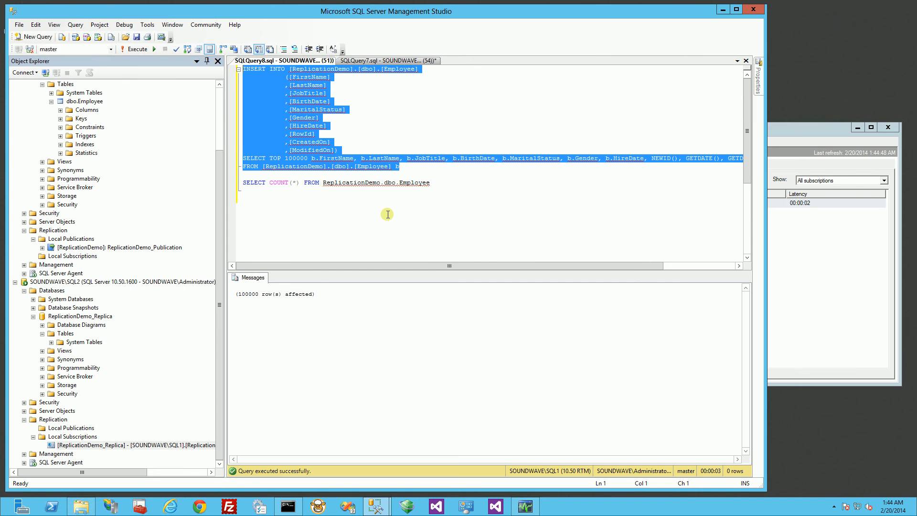
- Count the publisher's Employee rows (700000), then bring up the replica count query in SQLQuery7
{"action": "left_click_drag", "start_coordinate": [431, 183], "coordinate": [233, 184]}
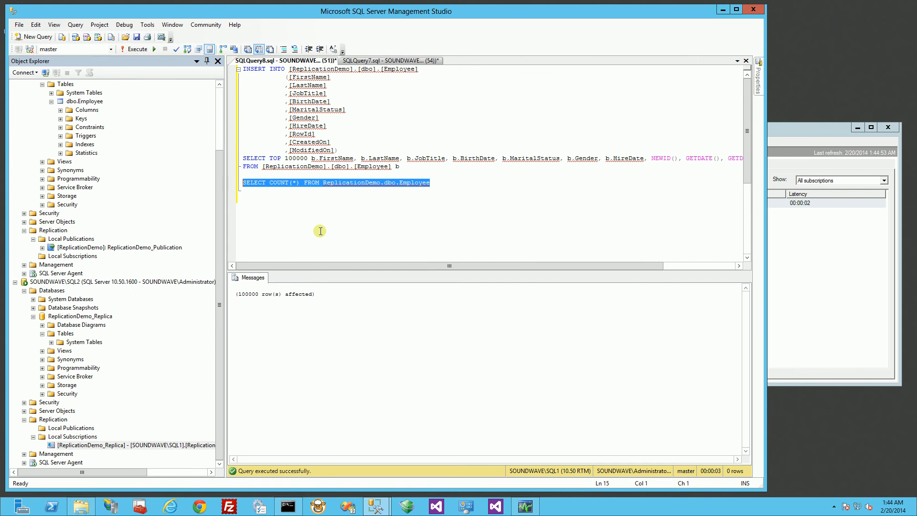
{"action": "key", "text": "F5"}
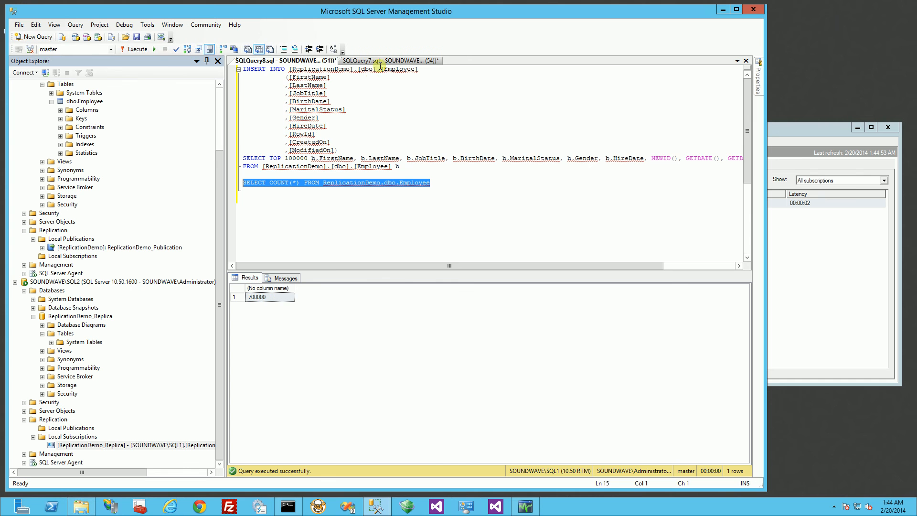
{"action": "left_click", "coordinate": [380, 61]}
{"action": "key", "text": "ctrl+s"}
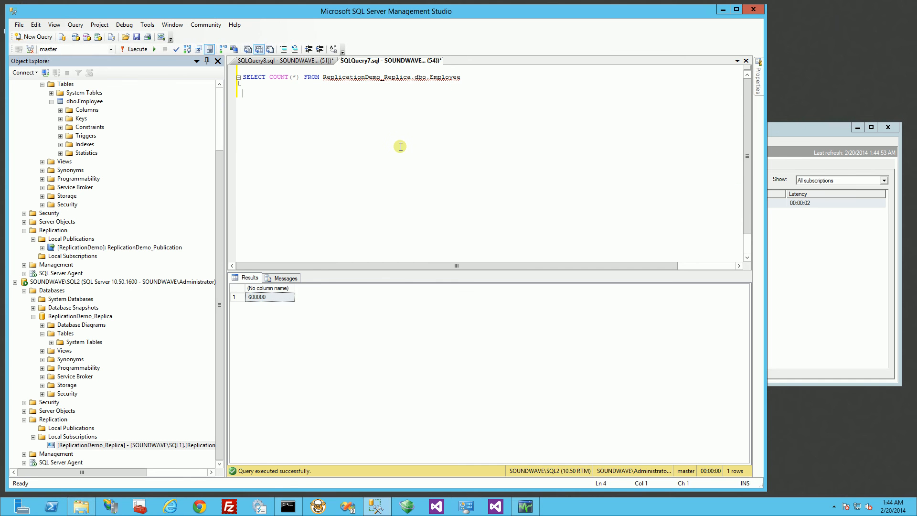
- Re-run the replica row count several times, checking Replication Monitor in between
{"action": "key", "text": "F5"}
{"action": "key", "text": "F5"}
{"action": "key", "text": "F5"}
{"action": "left_click", "coordinate": [833, 243]}
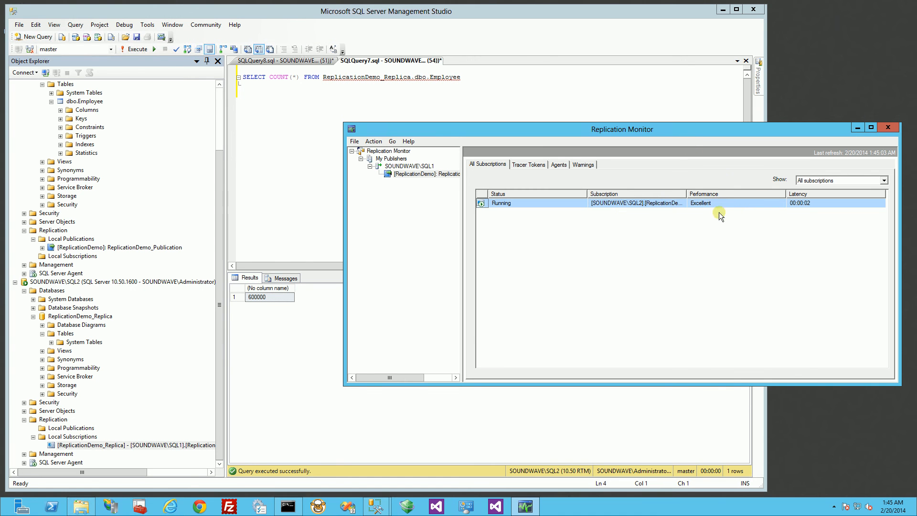
{"action": "left_click", "coordinate": [296, 198]}
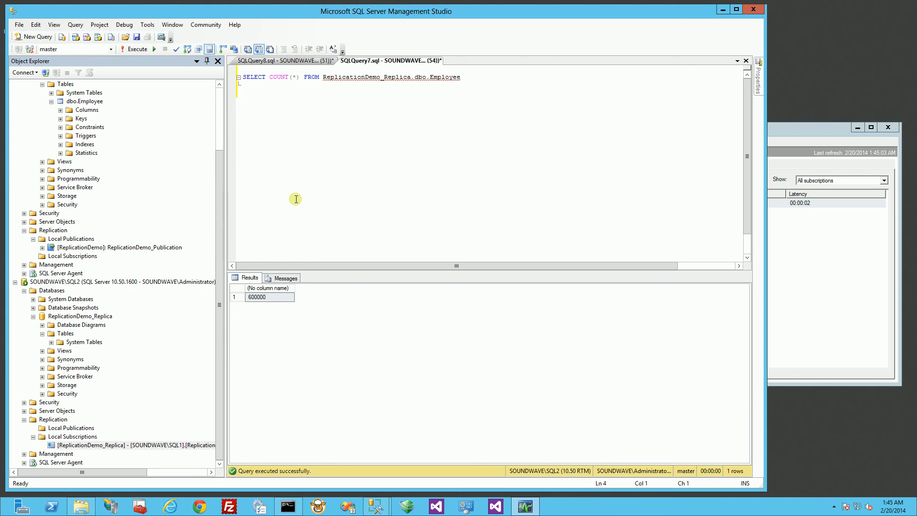
{"action": "key", "text": "F5"}
{"action": "key", "text": "F5"}
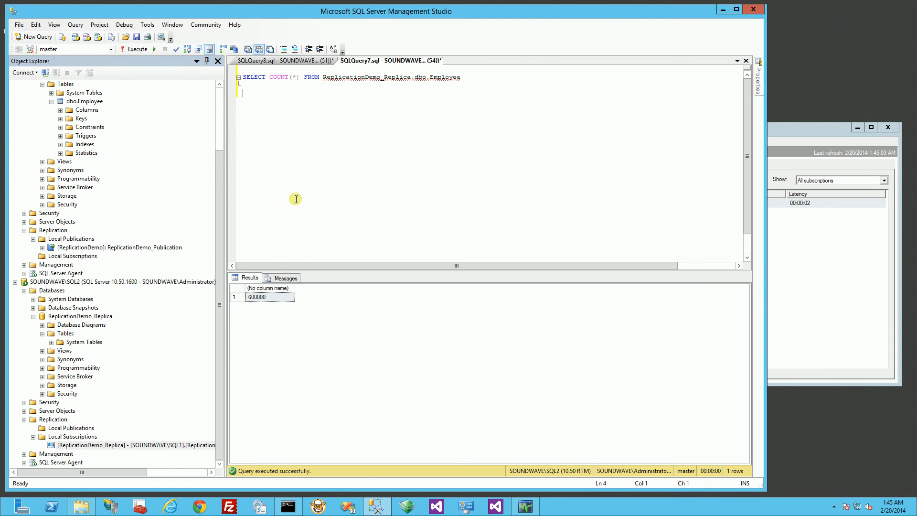
{"action": "key", "text": "F5"}
{"action": "key", "text": "F5"}
{"action": "key", "text": "F5"}
- Inspect the ReplicationDemo publication's subscriptions in Replication Monitor, then re-run the replica count to get 700000
{"action": "left_click", "coordinate": [783, 274]}
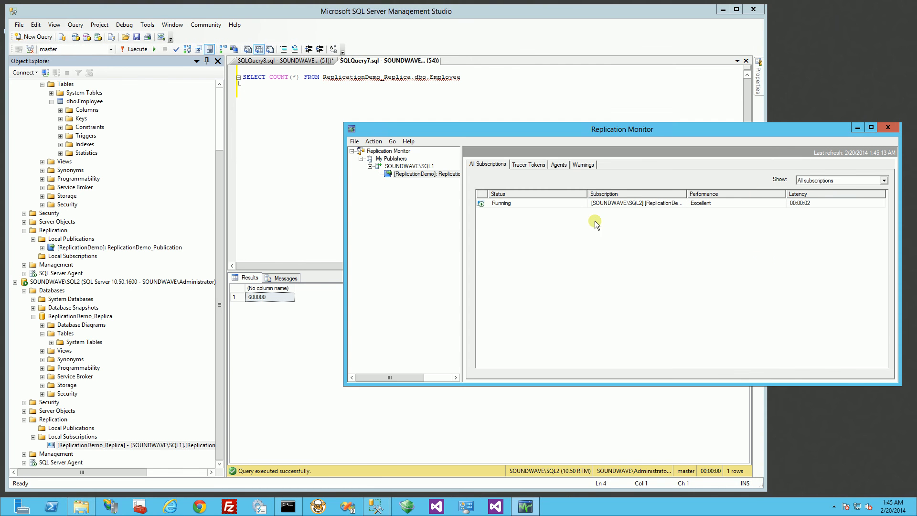
{"action": "left_click", "coordinate": [405, 167]}
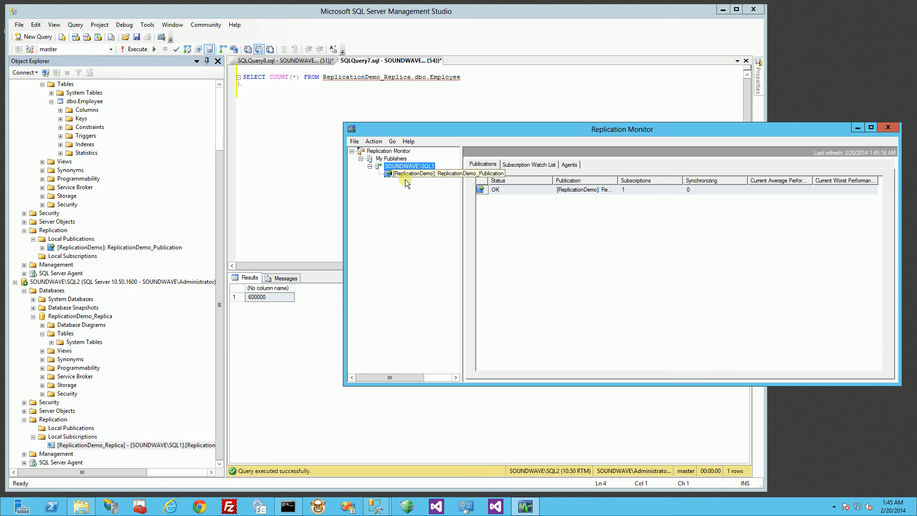
{"action": "left_click", "coordinate": [616, 249]}
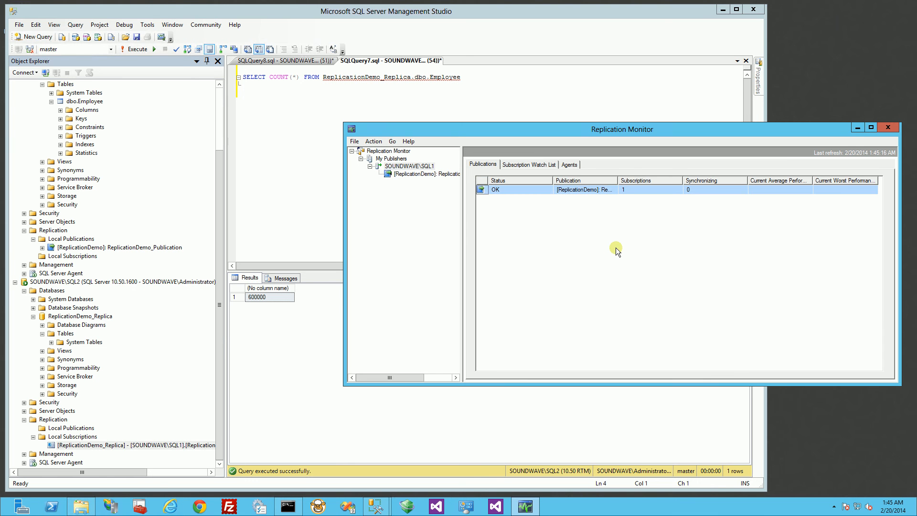
{"action": "left_click", "coordinate": [411, 175]}
{"action": "left_click", "coordinate": [299, 193]}
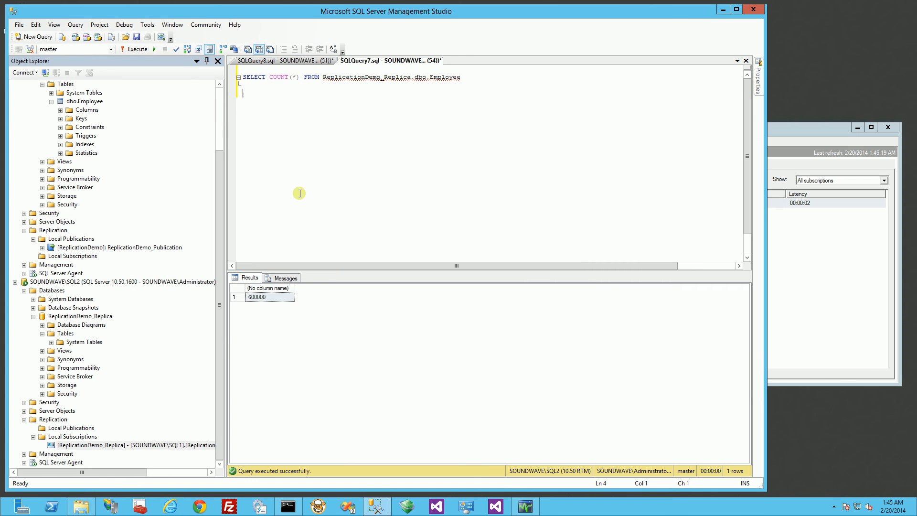
{"action": "key", "text": "F5"}
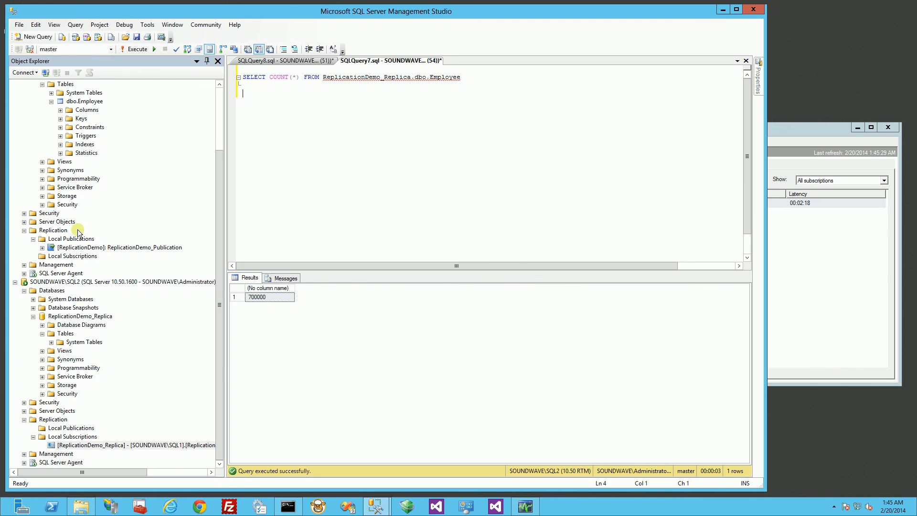
- Open SQL1's dbo.Employee table with Edit Top 200 Rows
{"action": "left_click", "coordinate": [85, 153]}
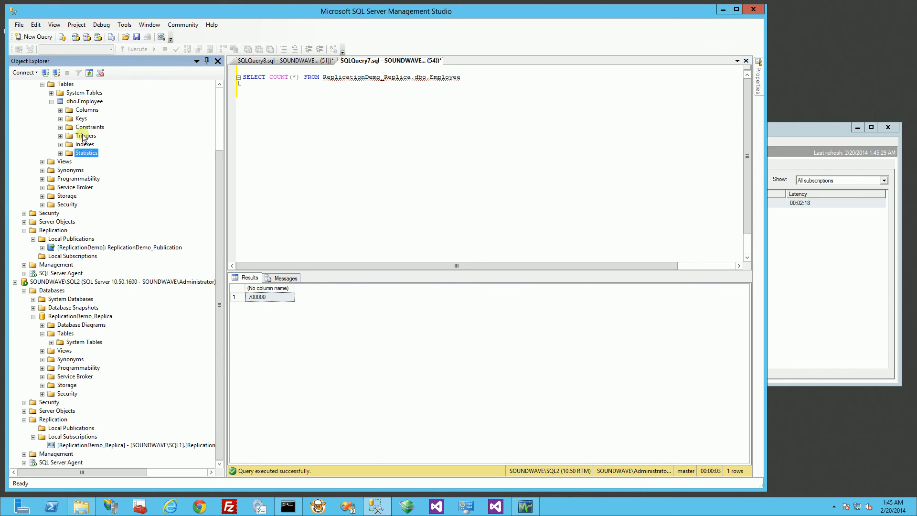
{"action": "left_click", "coordinate": [84, 101]}
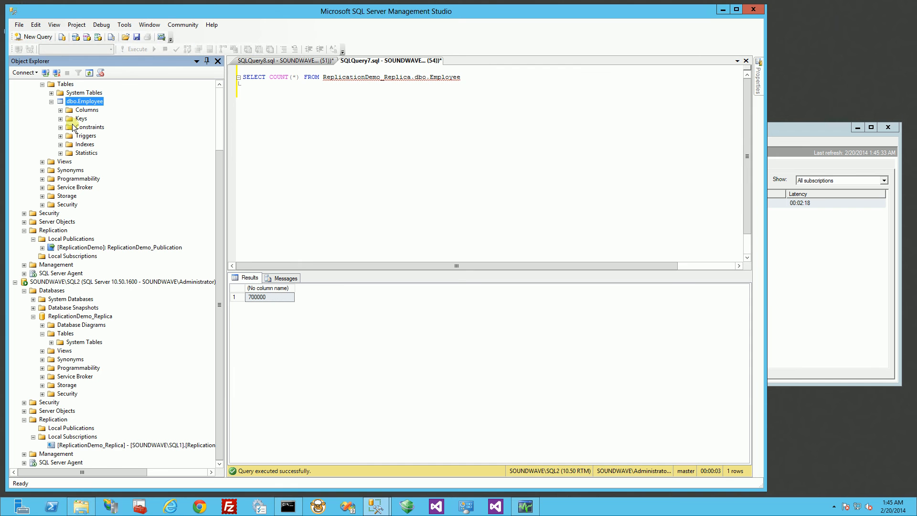
{"action": "right_click", "coordinate": [79, 102]}
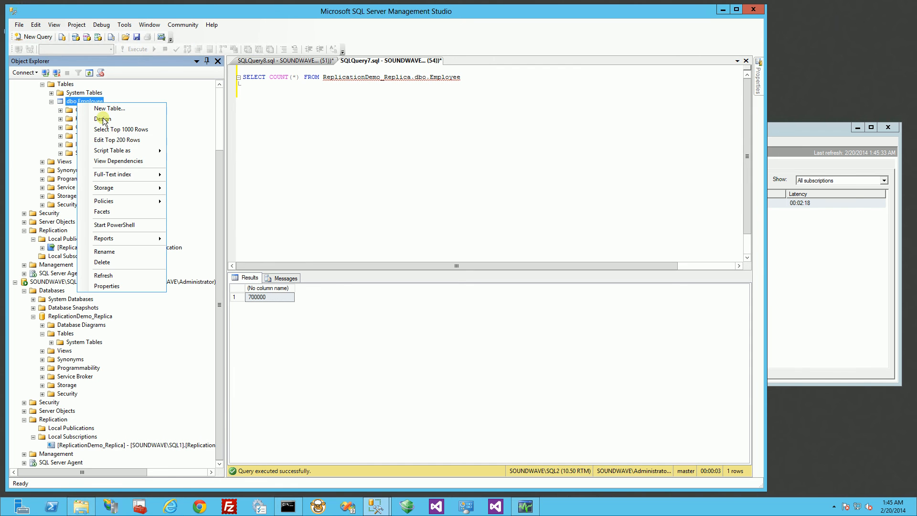
{"action": "left_click", "coordinate": [137, 140]}
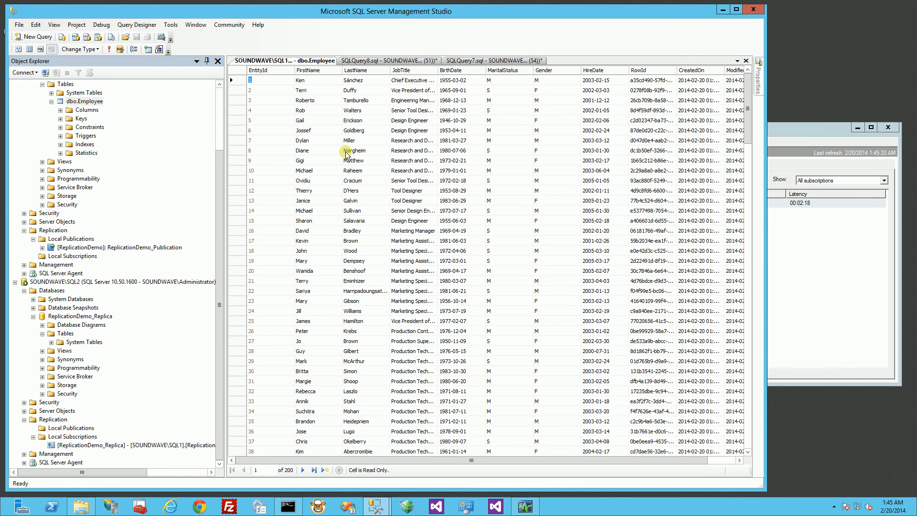
- Change row 1's FirstName from Ken to Kenneth and move off the row to commit
{"action": "left_click", "coordinate": [308, 80]}
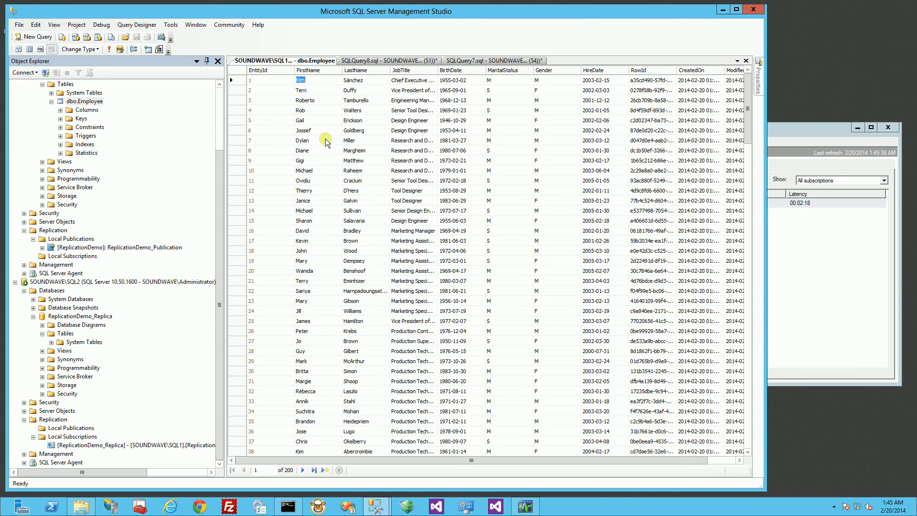
{"action": "key", "text": "Tab"}
{"action": "key", "text": "shift+Tab"}
{"action": "key", "text": "F2"}
{"action": "type", "text": "ne"}
{"action": "key", "text": "BackSpace"}
{"action": "key", "text": "BackSpace"}
{"action": "key", "text": "BackSpace"}
{"action": "key", "text": "BackSpace"}
{"action": "key", "text": "BackSpace"}
{"action": "key", "text": "Escape"}
{"action": "left_click", "coordinate": [318, 91]}
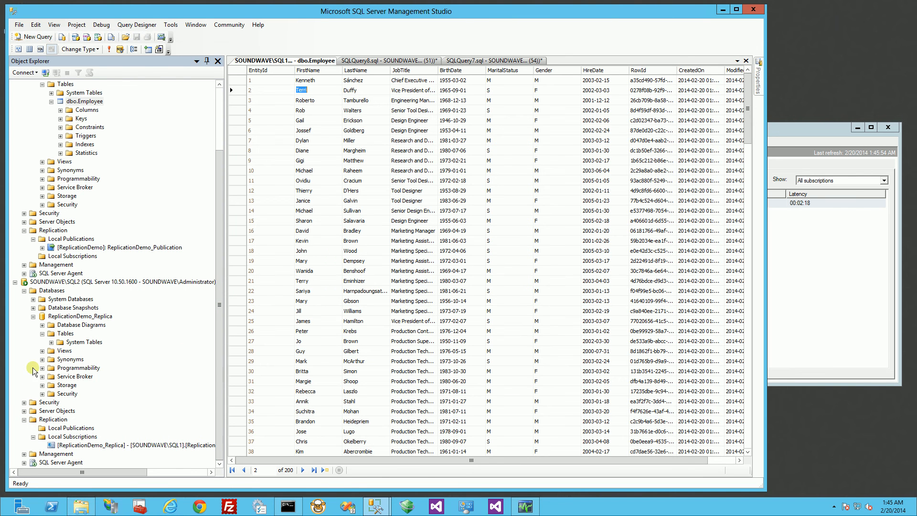
- Refresh the replica's Tables folder and open SQL2's dbo.Employee with Edit Top 200 Rows
{"action": "right_click", "coordinate": [67, 334]}
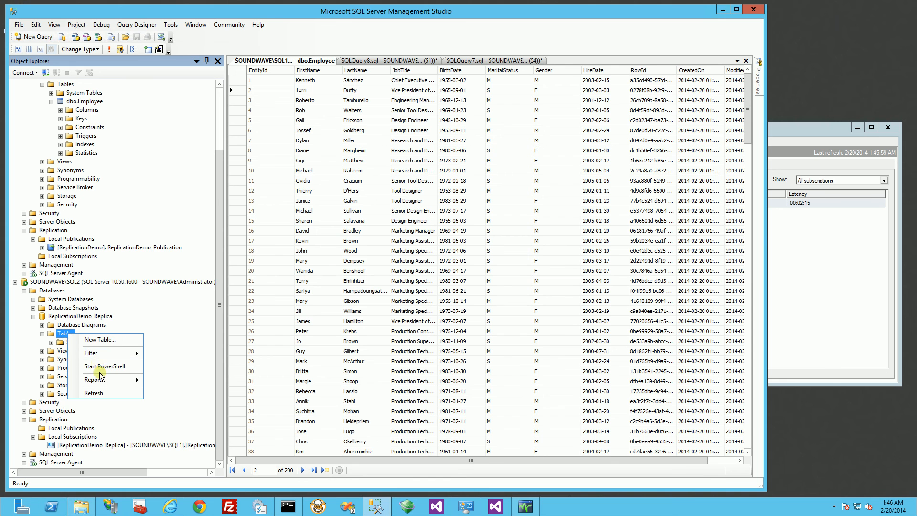
{"action": "left_click", "coordinate": [94, 392]}
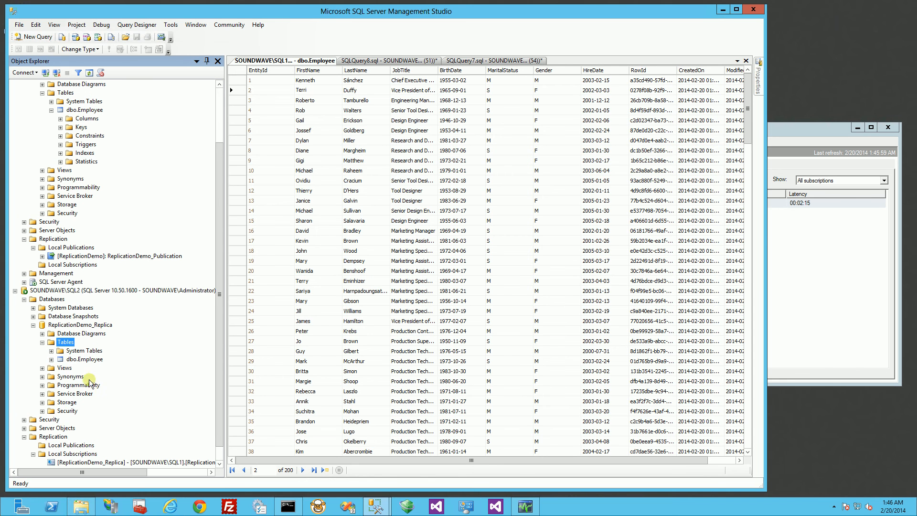
{"action": "left_click", "coordinate": [51, 359]}
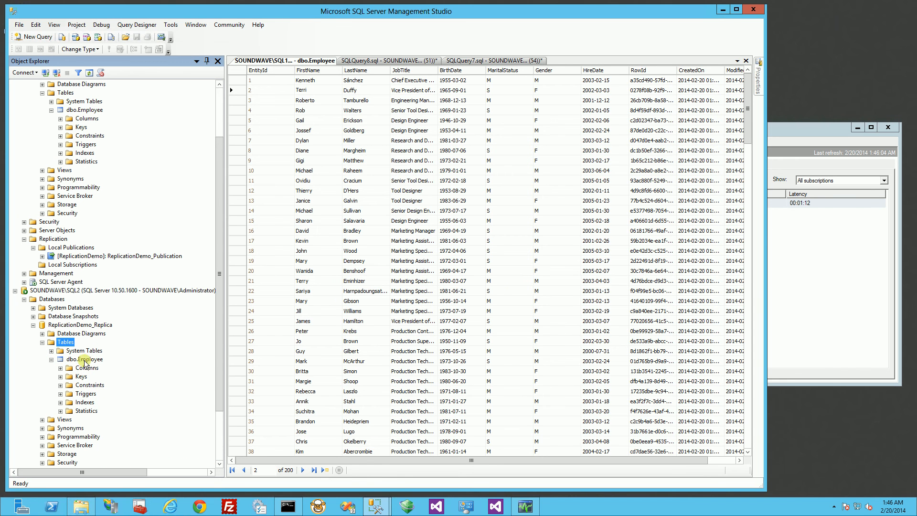
{"action": "right_click", "coordinate": [85, 359]}
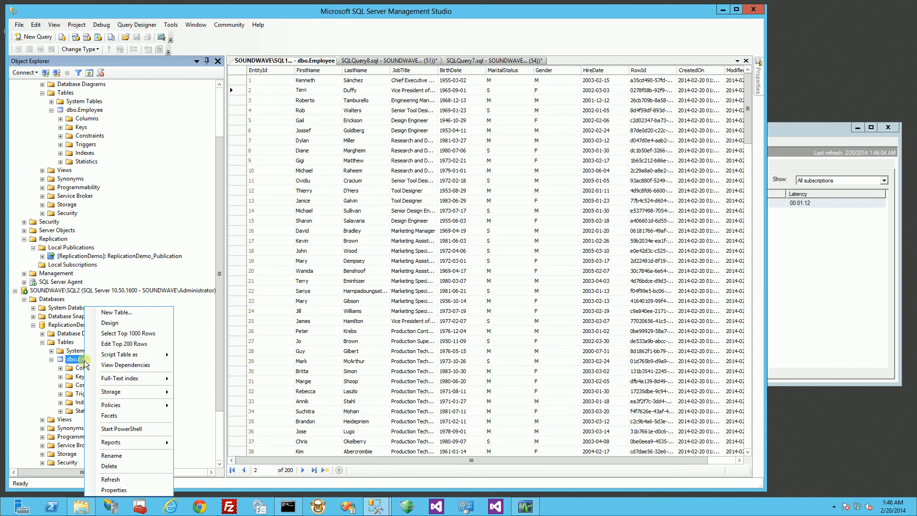
{"action": "left_click", "coordinate": [128, 343]}
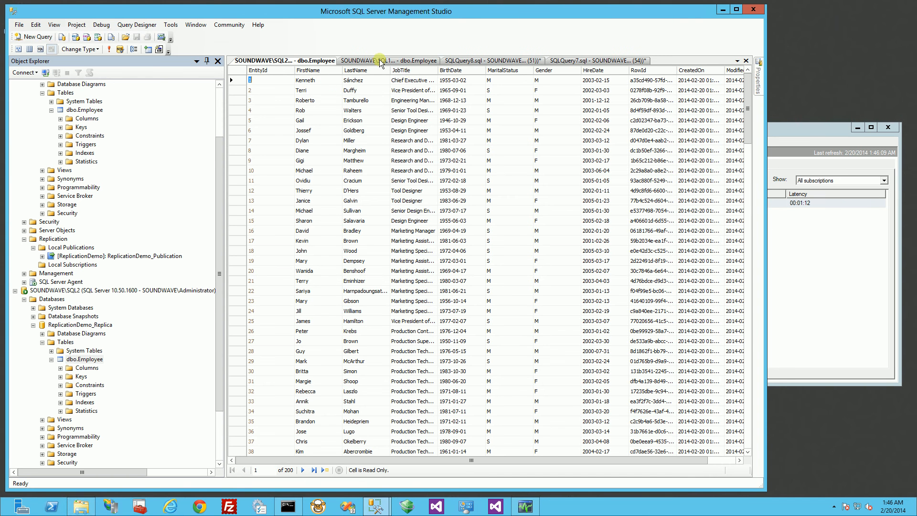
- Change the publisher's row 1 FirstName back to Ken, then execute the replica grid to confirm Ken
{"action": "left_click", "coordinate": [381, 61]}
{"action": "left_click", "coordinate": [317, 88]}
{"action": "left_click", "coordinate": [316, 80]}
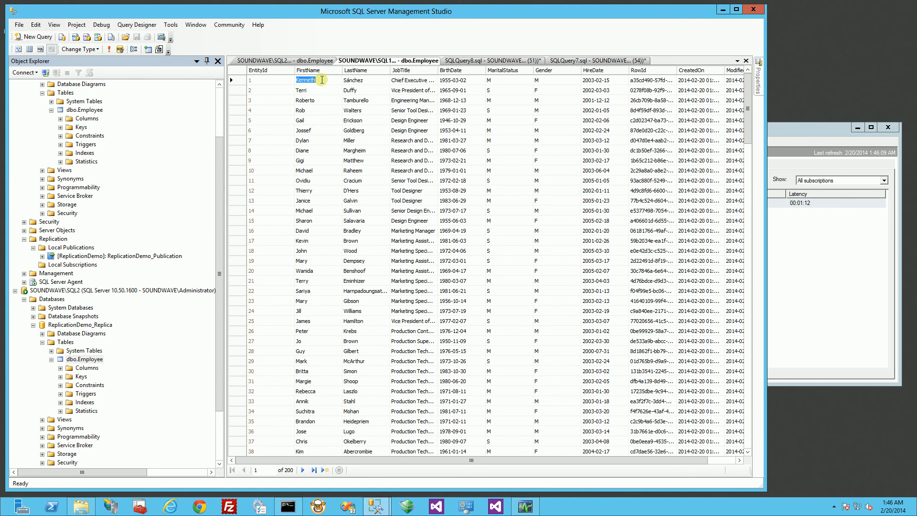
{"action": "left_click", "coordinate": [322, 81]}
{"action": "key", "text": "BackSpace"}
{"action": "key", "text": "BackSpace"}
{"action": "key", "text": "BackSpace"}
{"action": "key", "text": "BackSpace"}
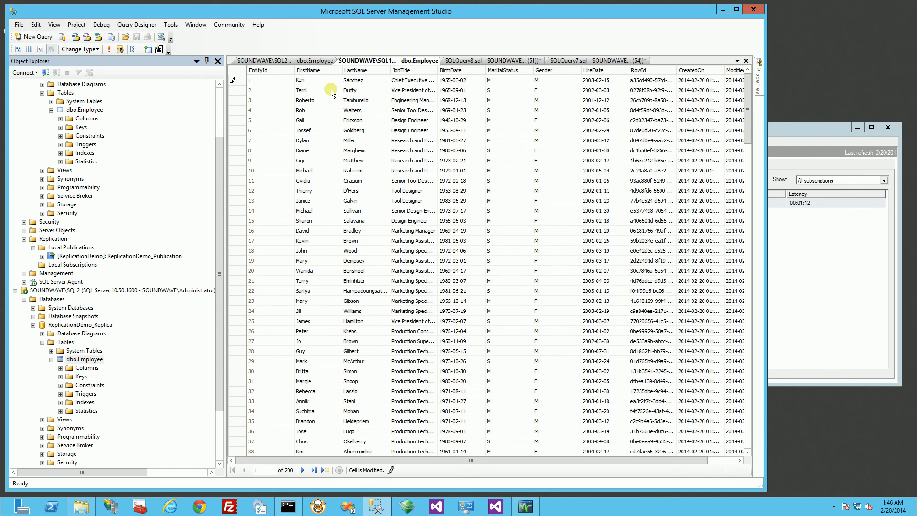
{"action": "left_click", "coordinate": [332, 92]}
{"action": "left_click", "coordinate": [266, 61]}
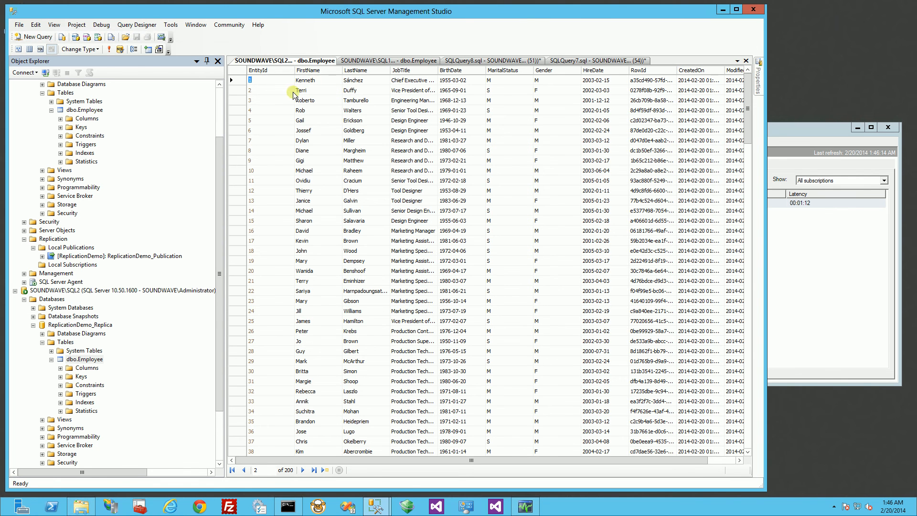
{"action": "left_click", "coordinate": [107, 49]}
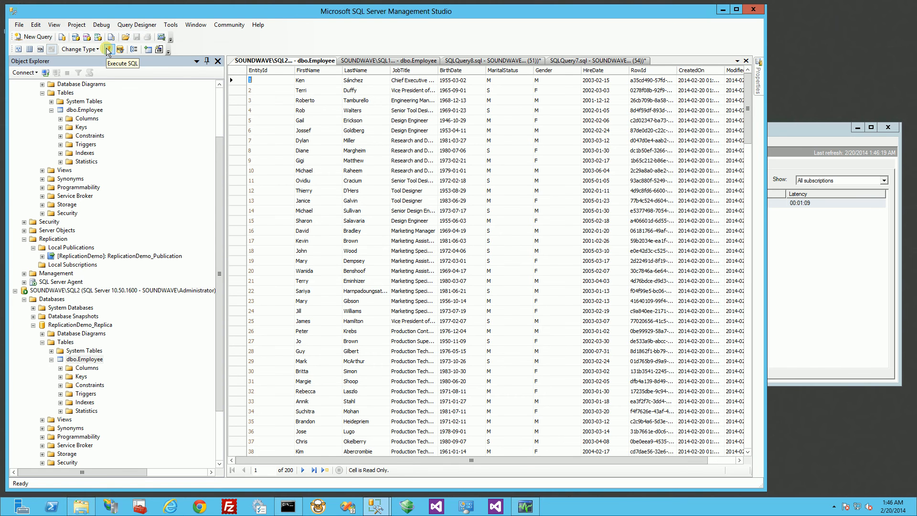